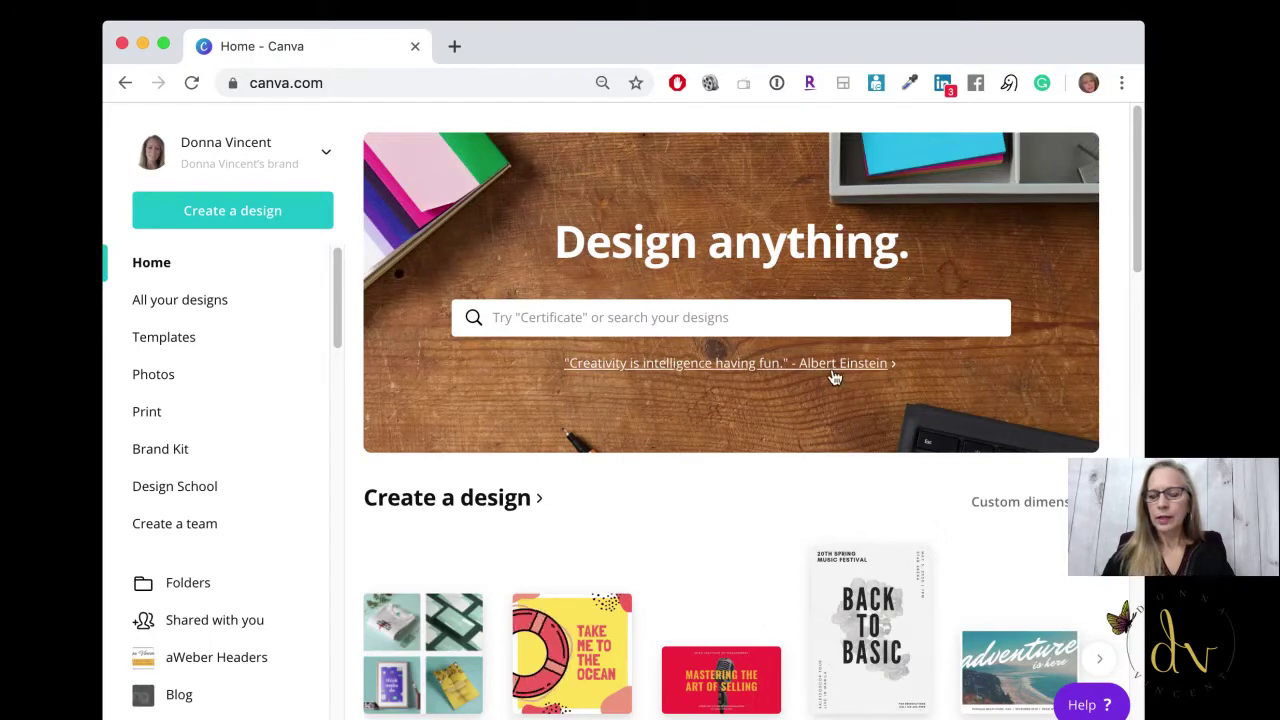
Step: Search for 'postcard' and create a new blank 5.5 × 8.5 in Postcard design
left_click(620, 318)
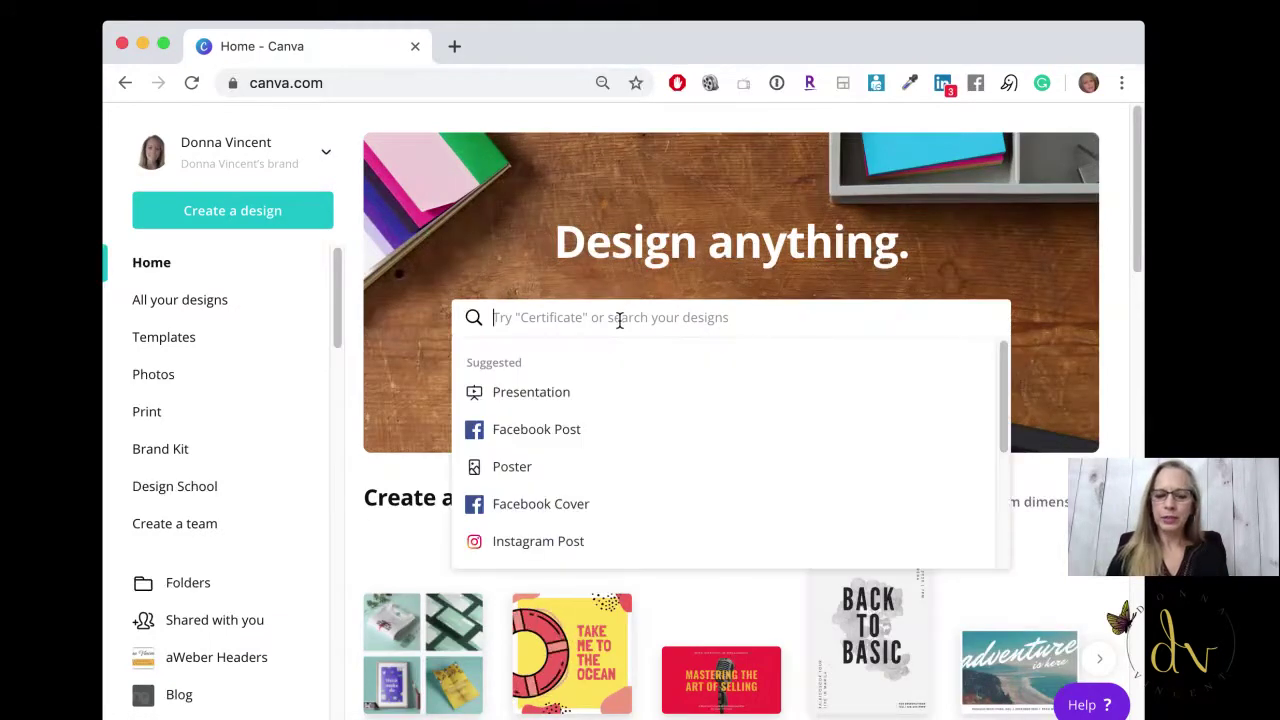
type("postcard")
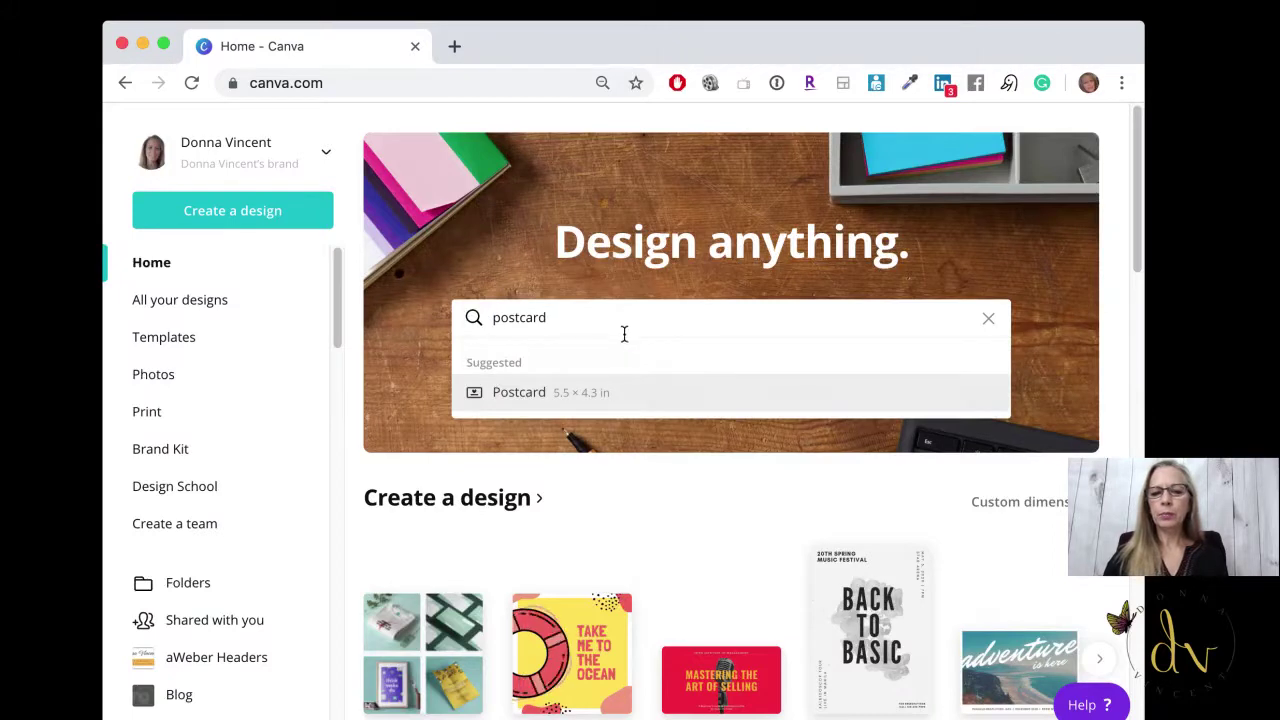
left_click(581, 396)
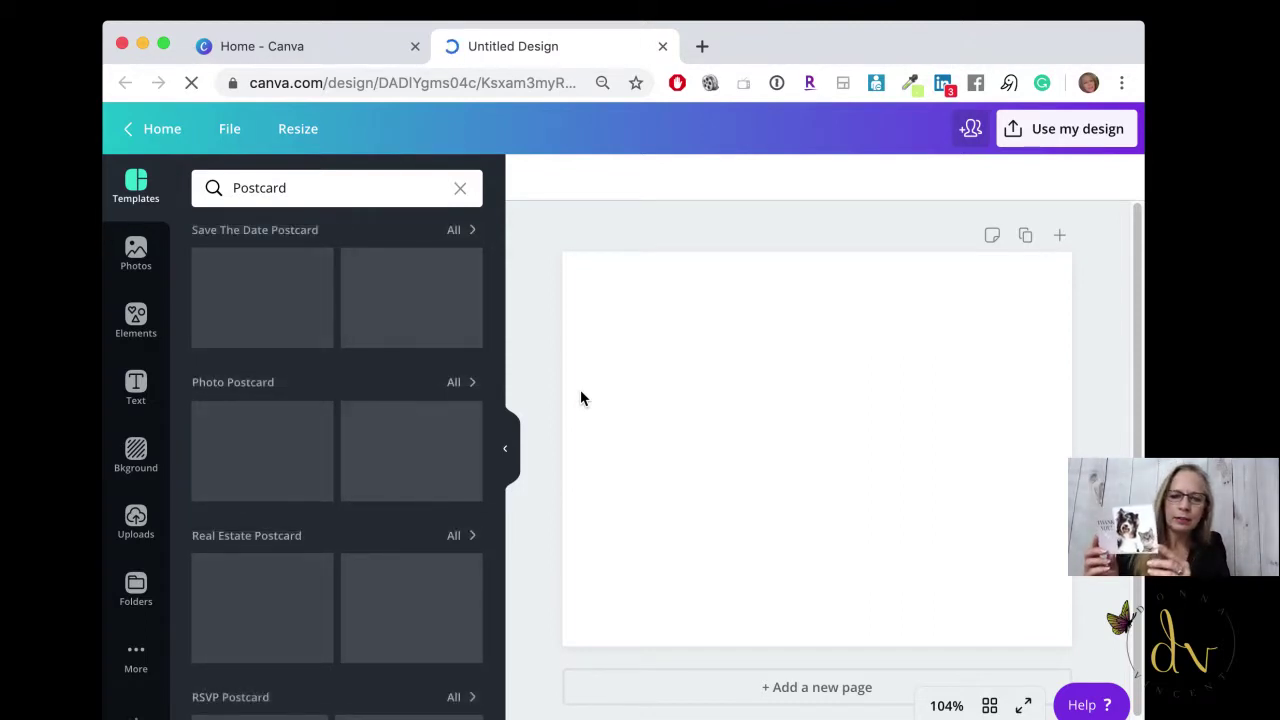
Step: Check the File and Resize menu options for the blank postcard
left_click(232, 132)
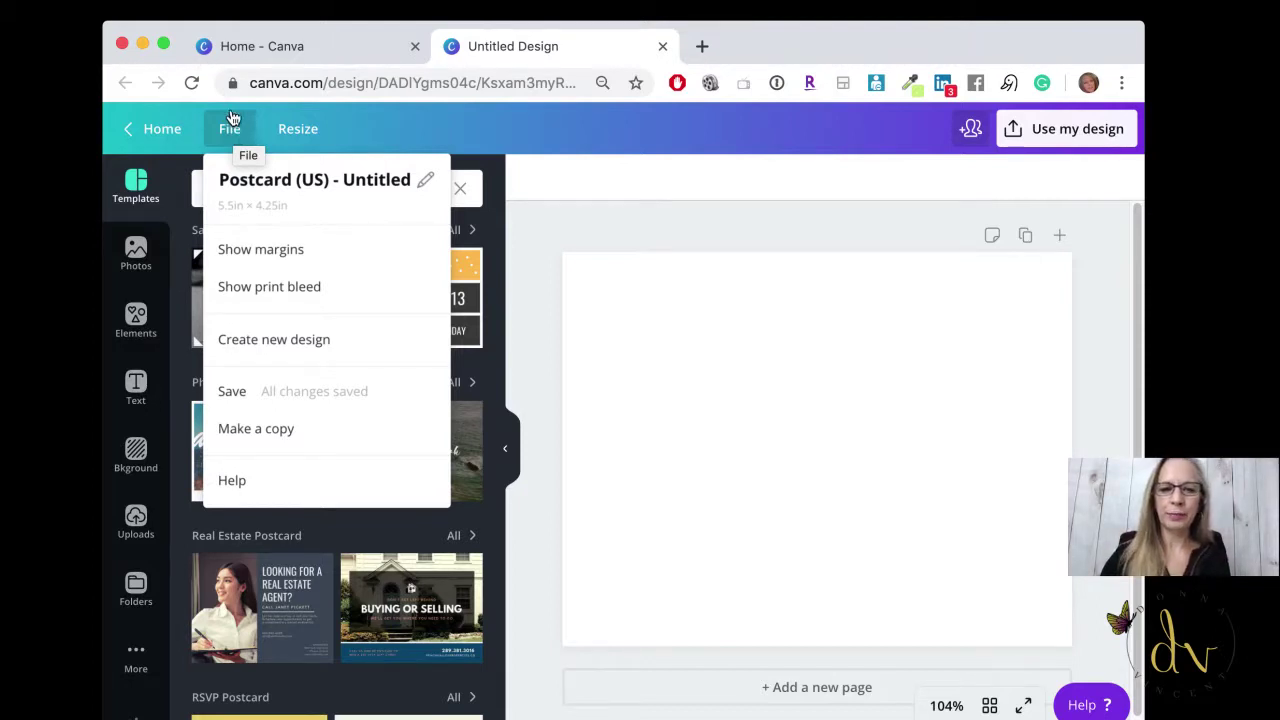
left_click(298, 130)
left_click(632, 296)
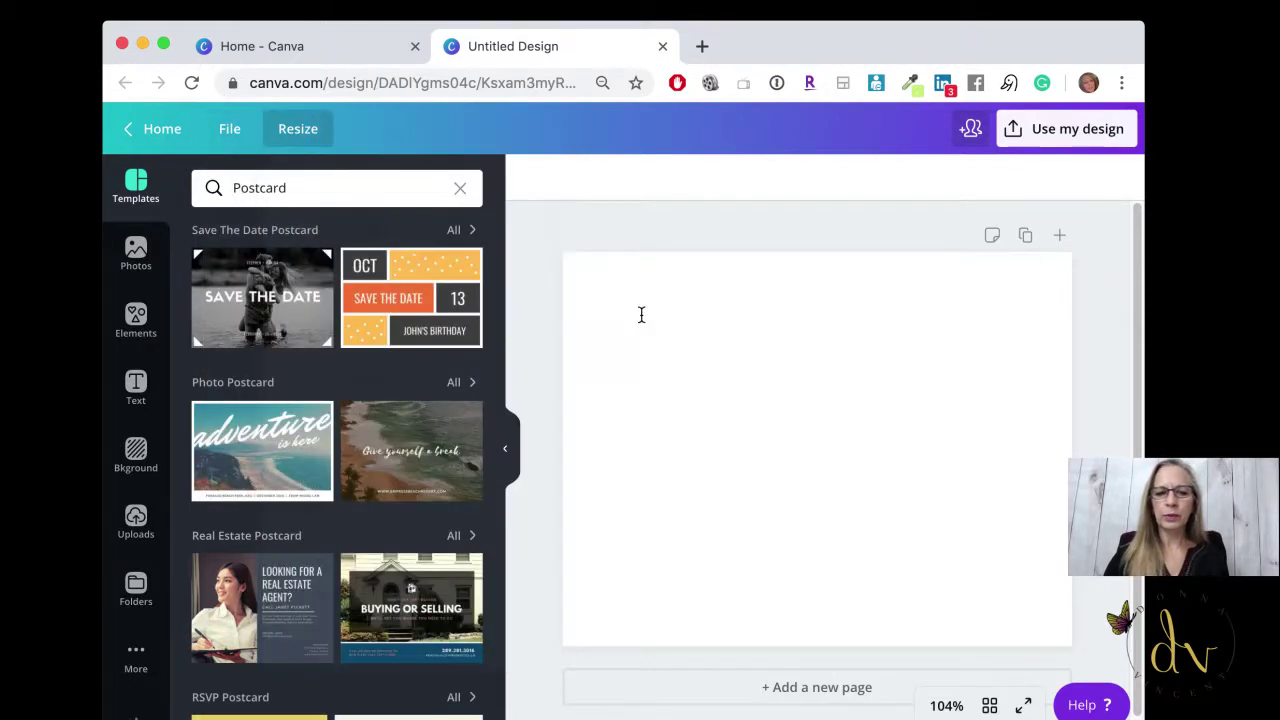
Step: Scroll the postcard templates down to the Marketing category
left_click(622, 304)
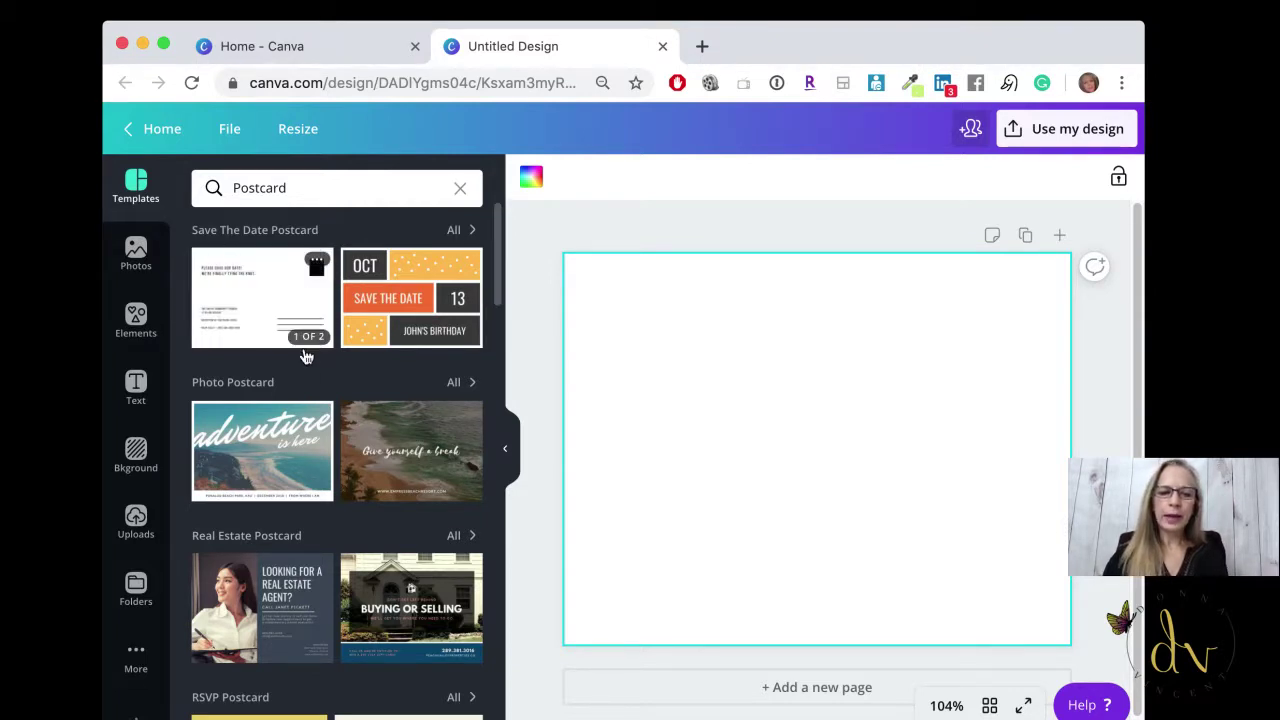
scroll(379, 477, "down", 9)
scroll(379, 477, "down", 3)
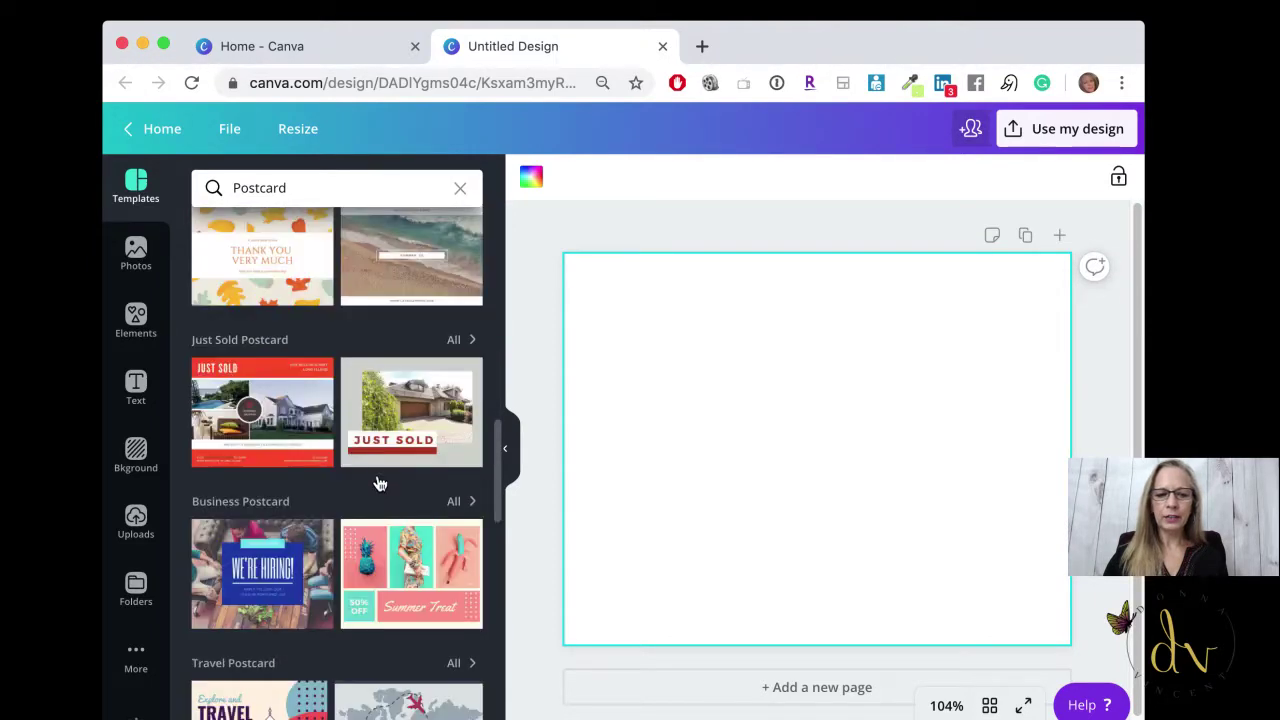
scroll(379, 482, "down", 5)
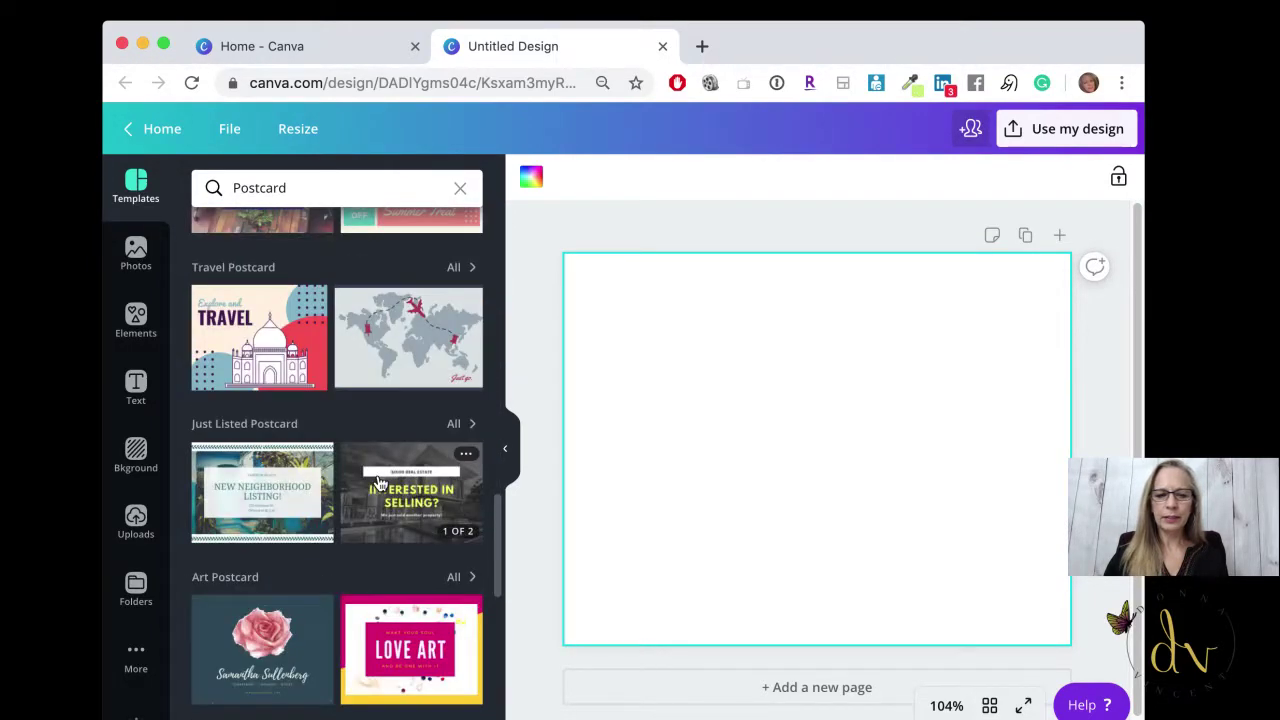
scroll(379, 480, "down", 6)
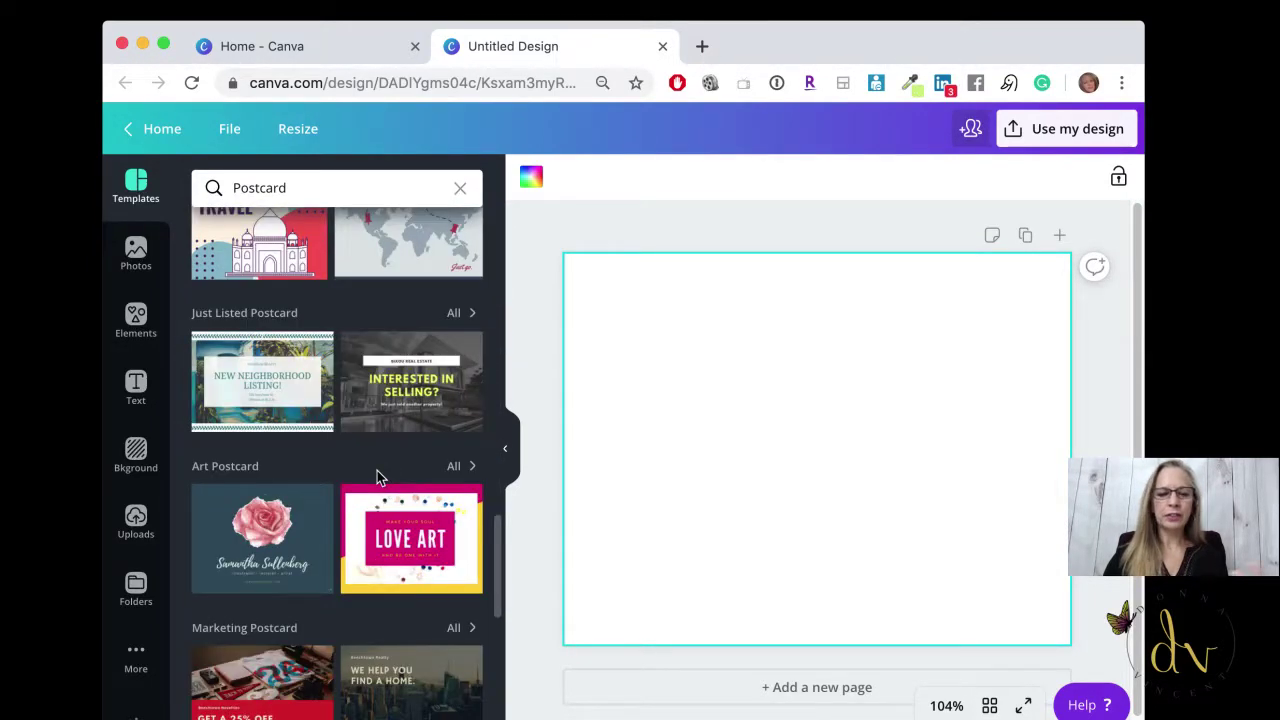
scroll(379, 479, "down", 1)
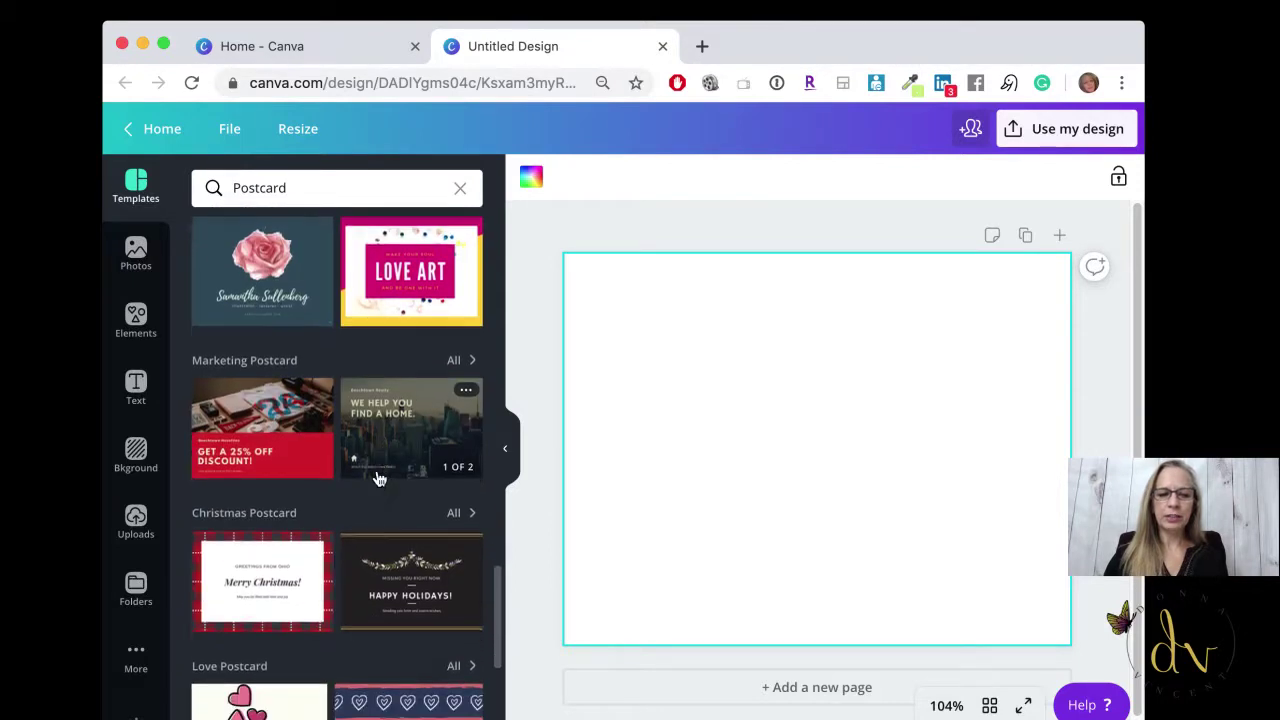
Step: Apply the discount template's red front to page 1 and its 'Visit us today!' back to a new page 2
left_click(262, 413)
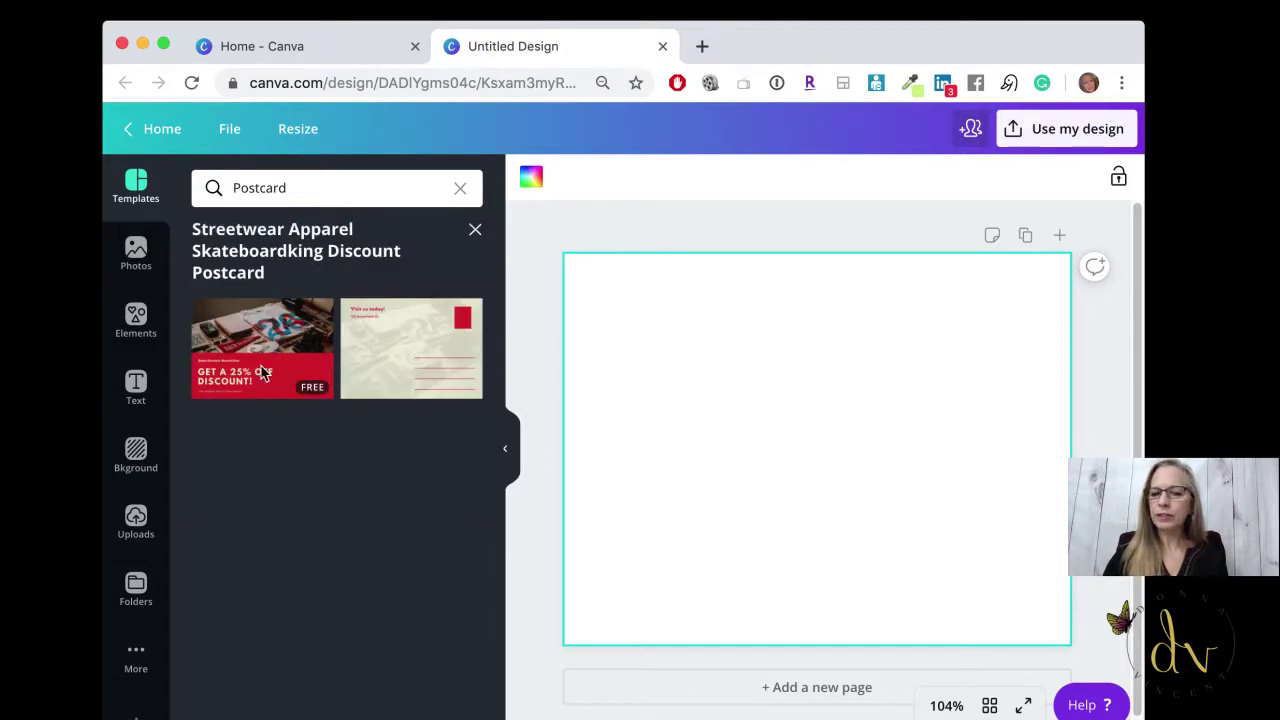
left_click(262, 385)
left_click(647, 690)
left_click(414, 366)
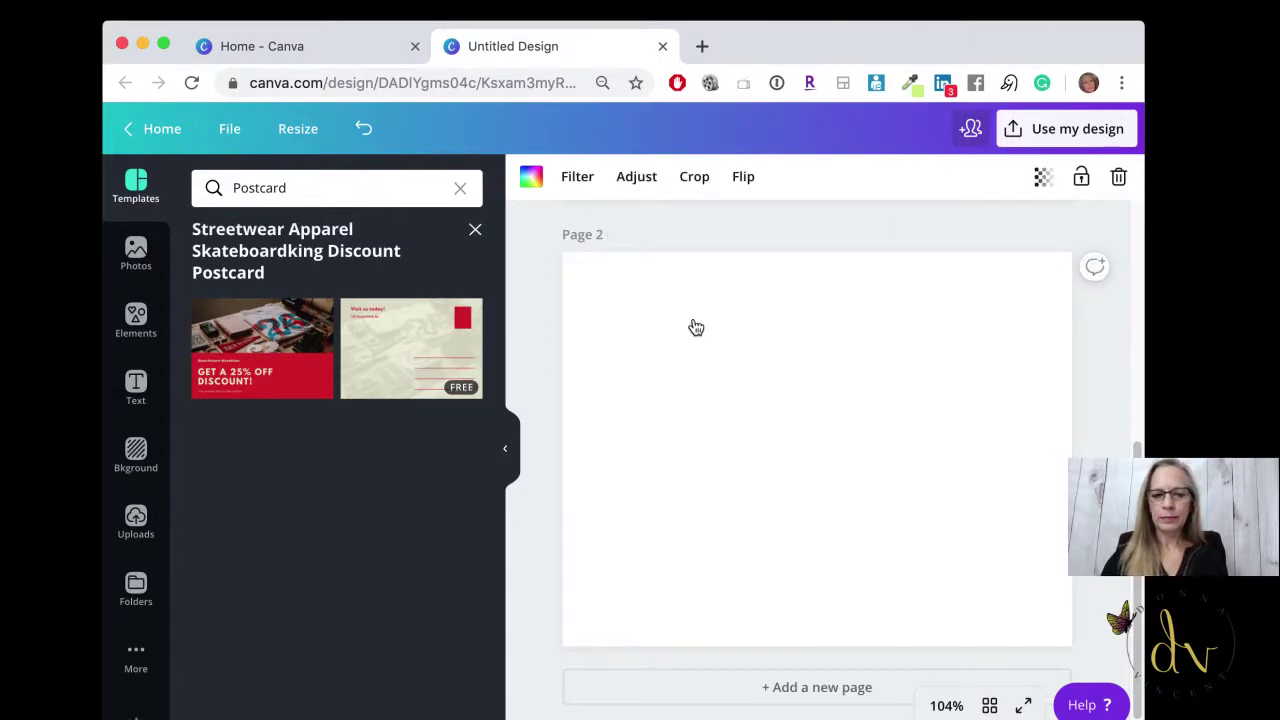
scroll(771, 371, "up", 5)
scroll(780, 370, "down", 3)
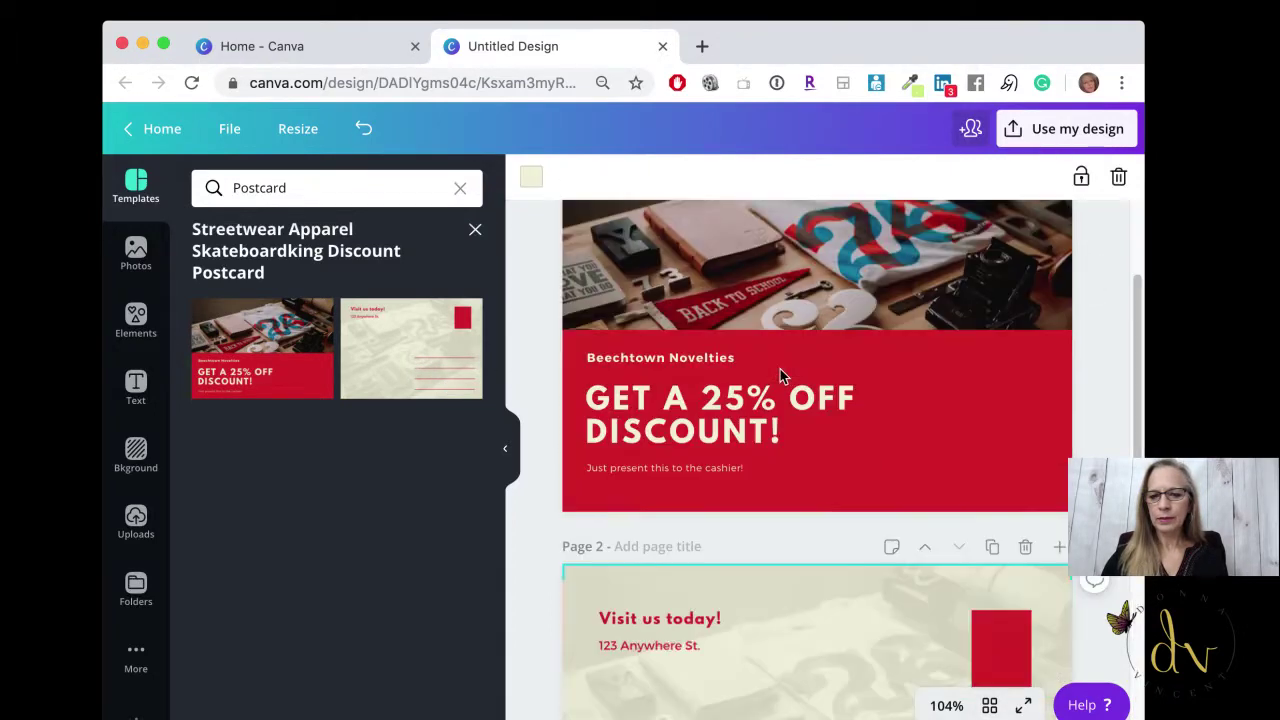
scroll(780, 369, "up", 3)
left_click(808, 340)
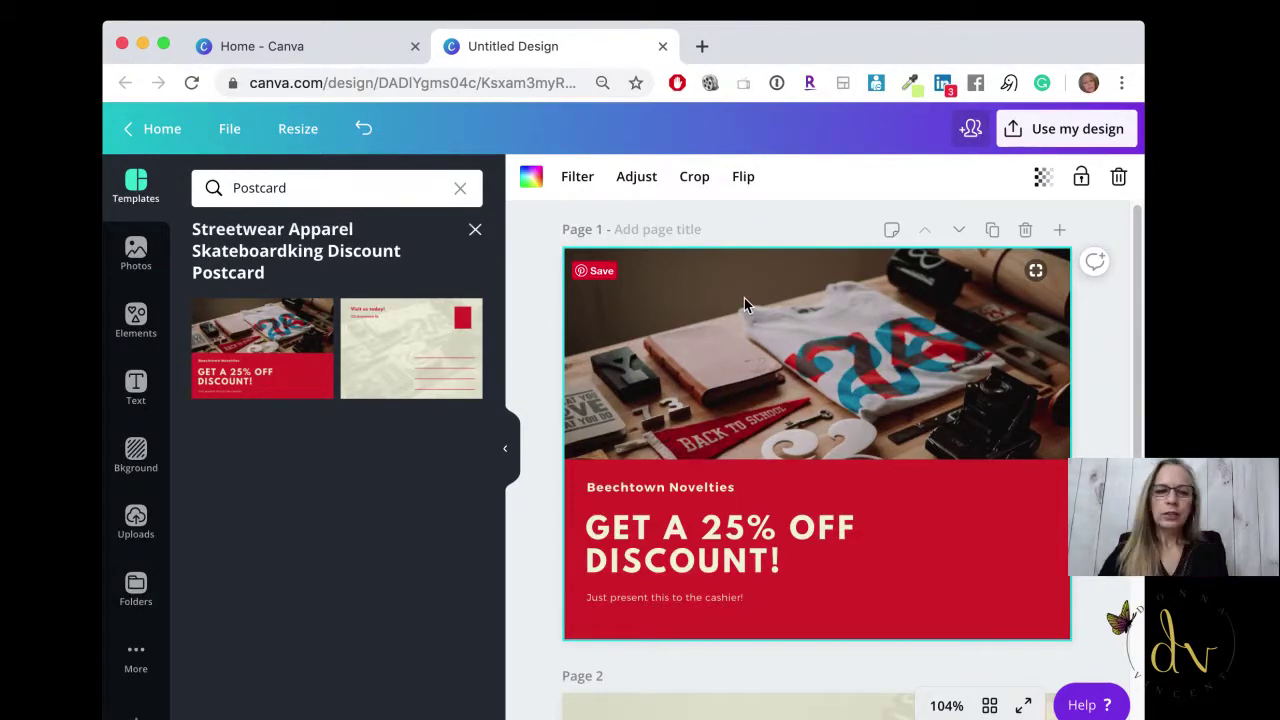
Step: Search Photos for 'dog and cat' and drag the first result into the front's top photo frame
left_click(140, 262)
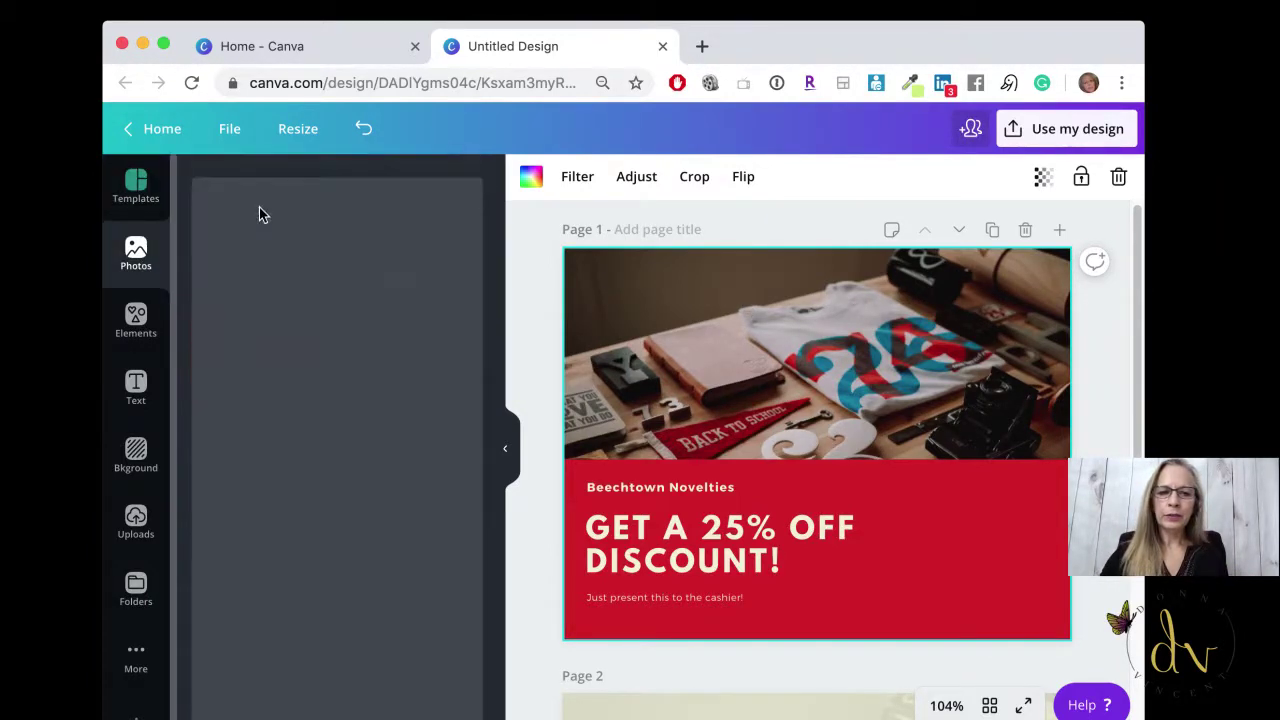
left_click(295, 193)
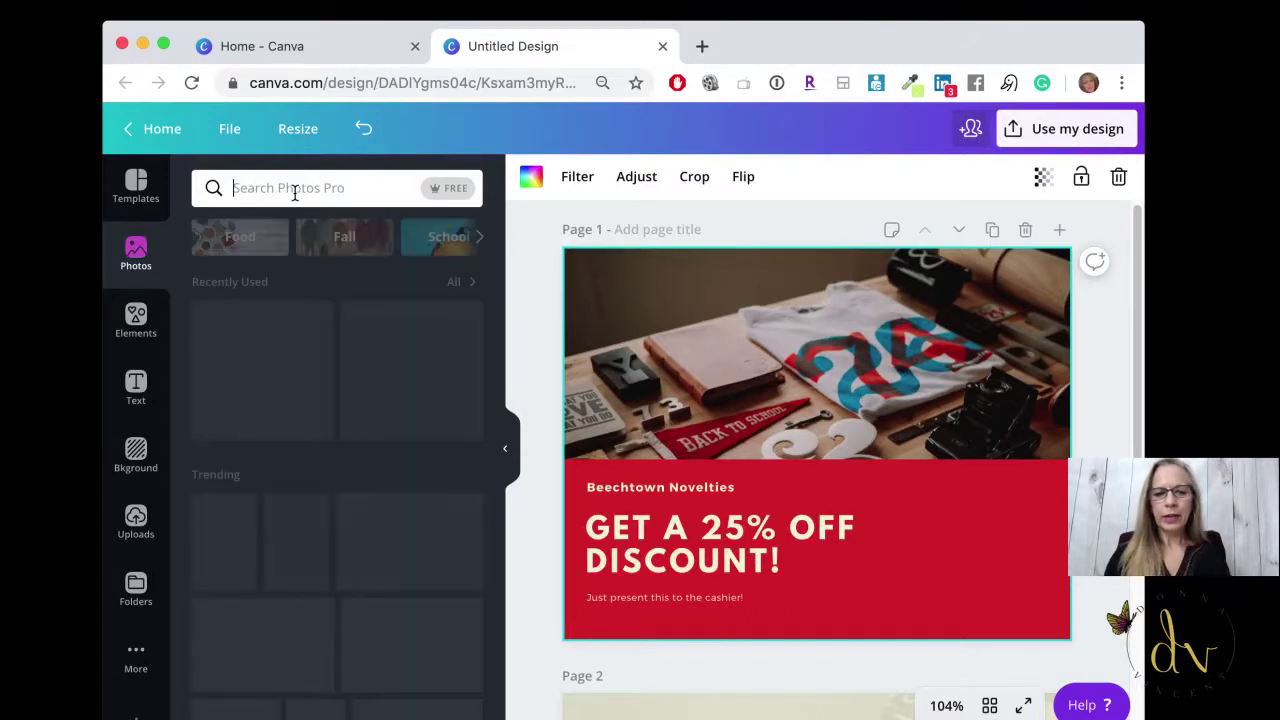
type("dog and cat")
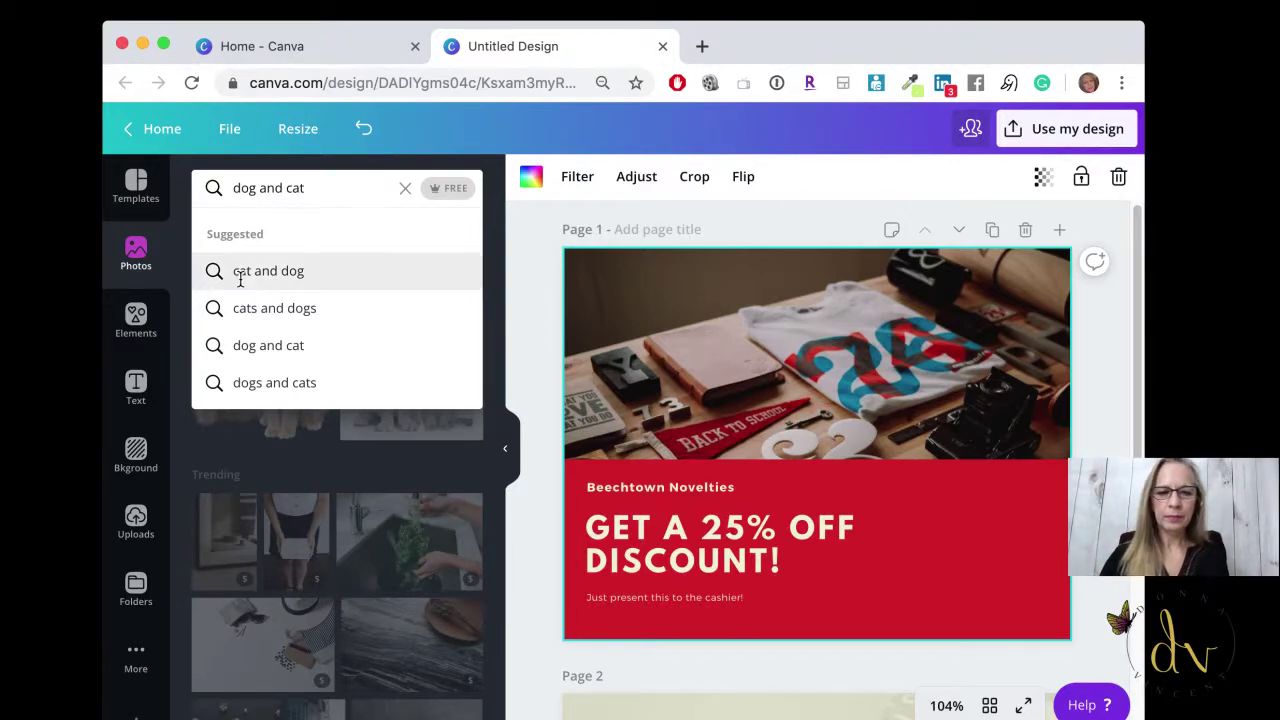
left_click(312, 285)
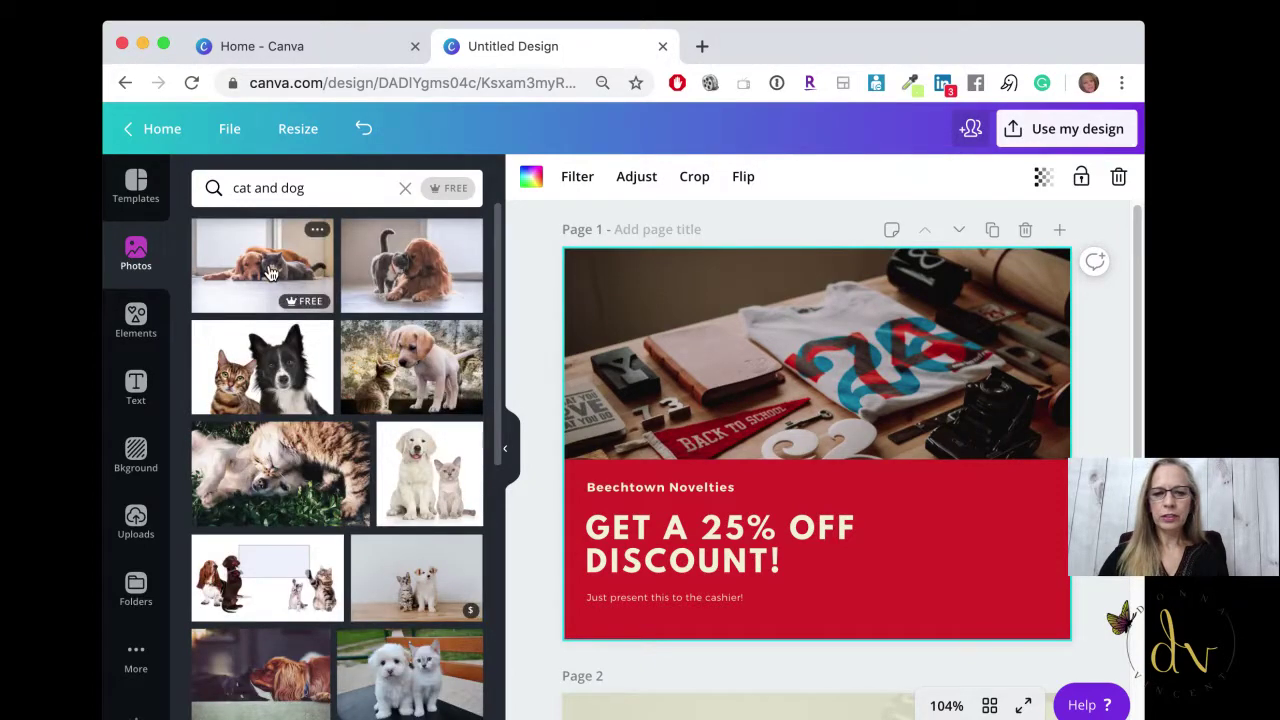
left_click_drag(268, 272, 736, 330)
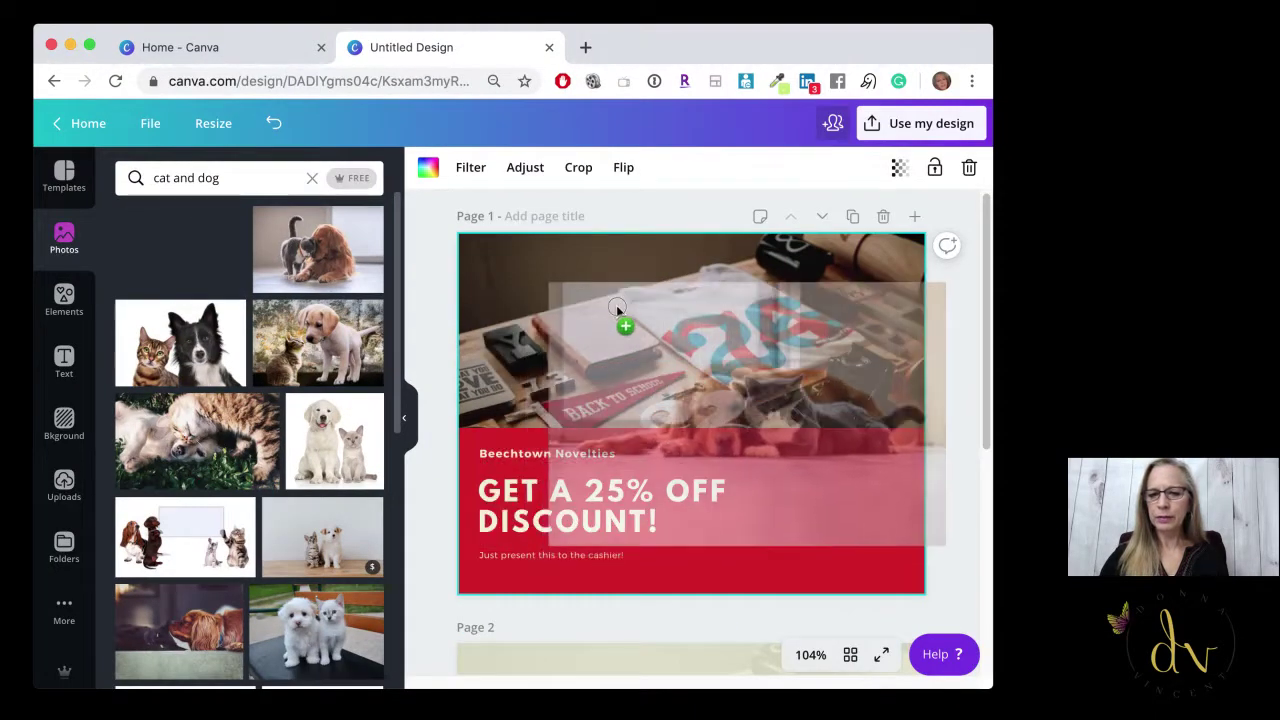
left_click_drag(617, 310, 578, 268)
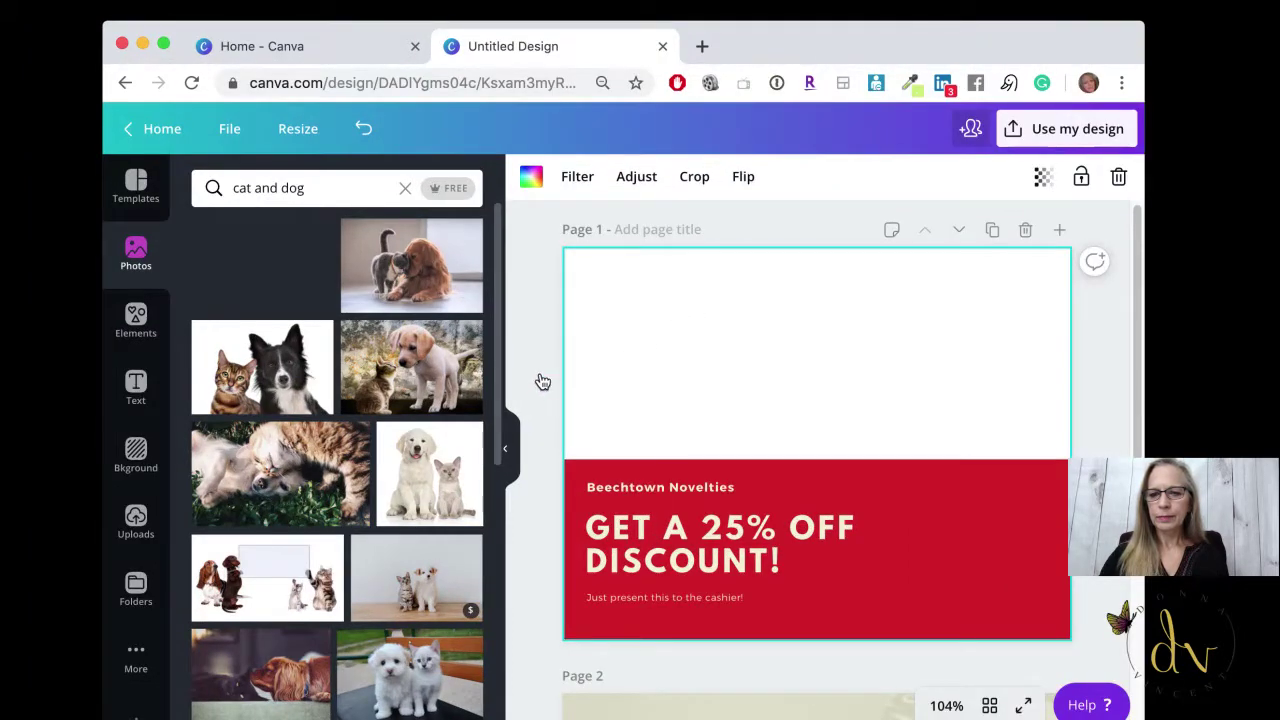
left_click_drag(542, 382, 789, 375)
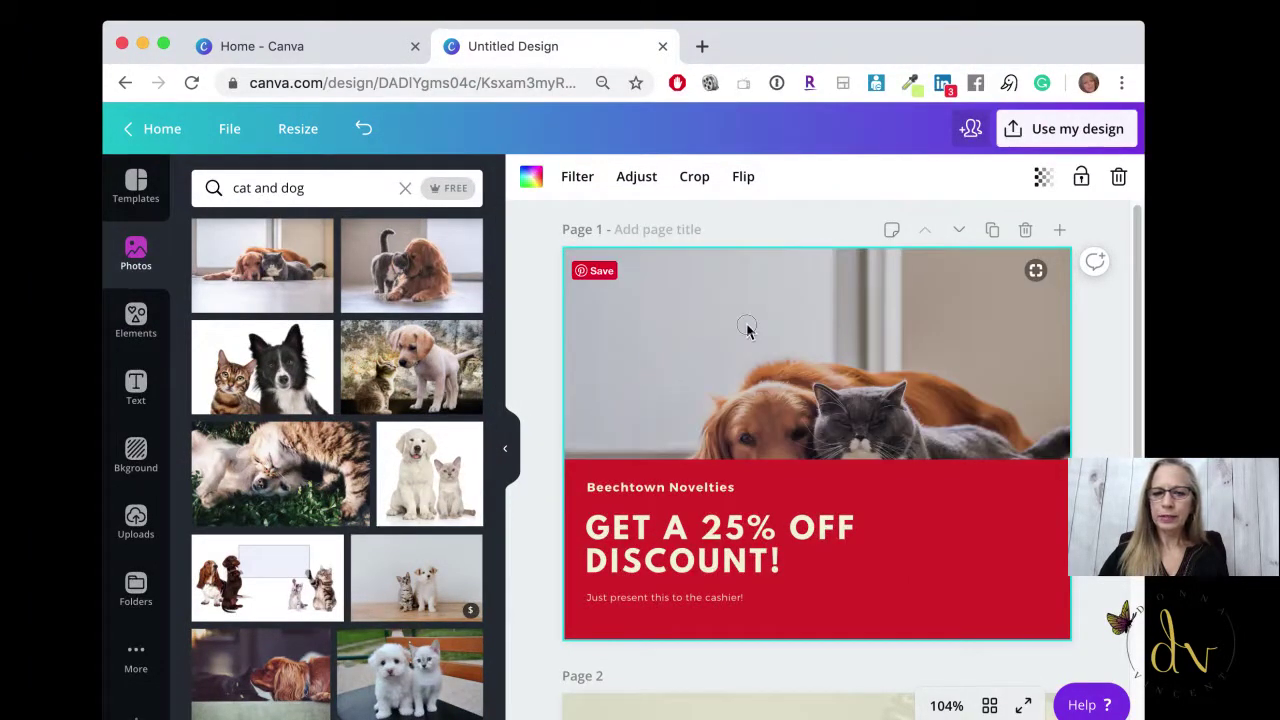
Step: Crop the cat-and-dog photo, shifting it upward within its frame
left_click(695, 177)
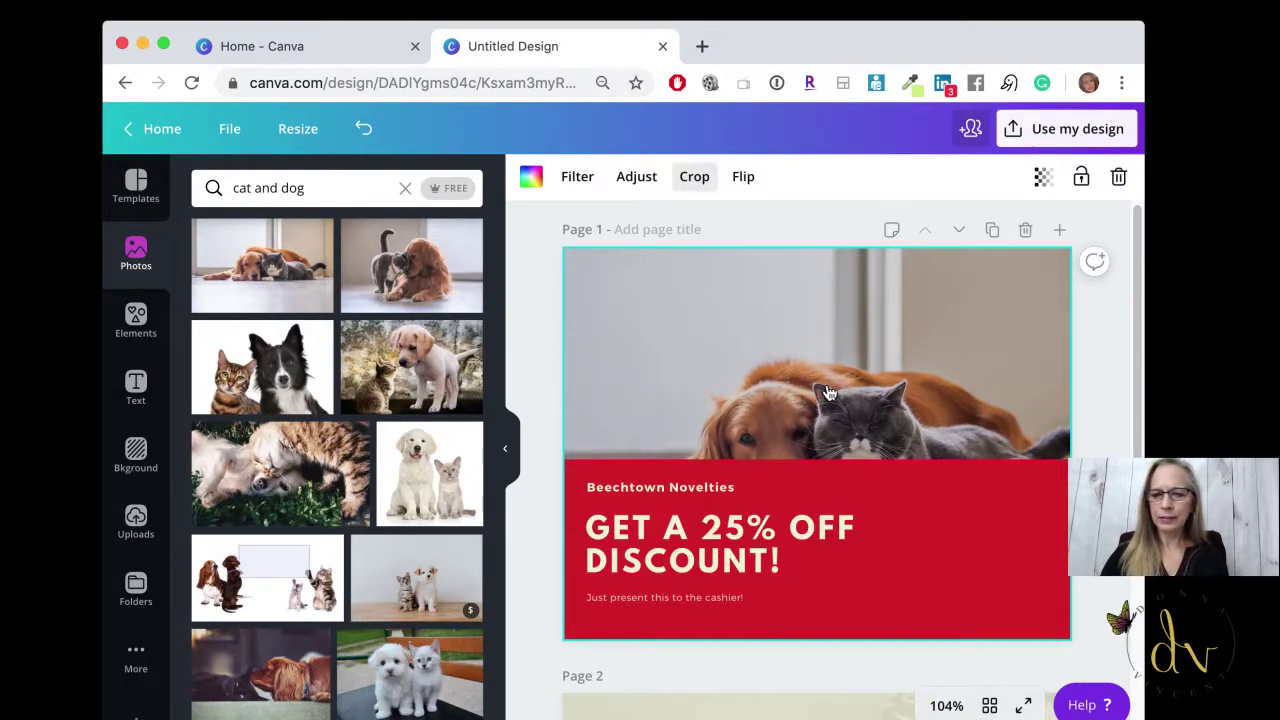
double_click(752, 360)
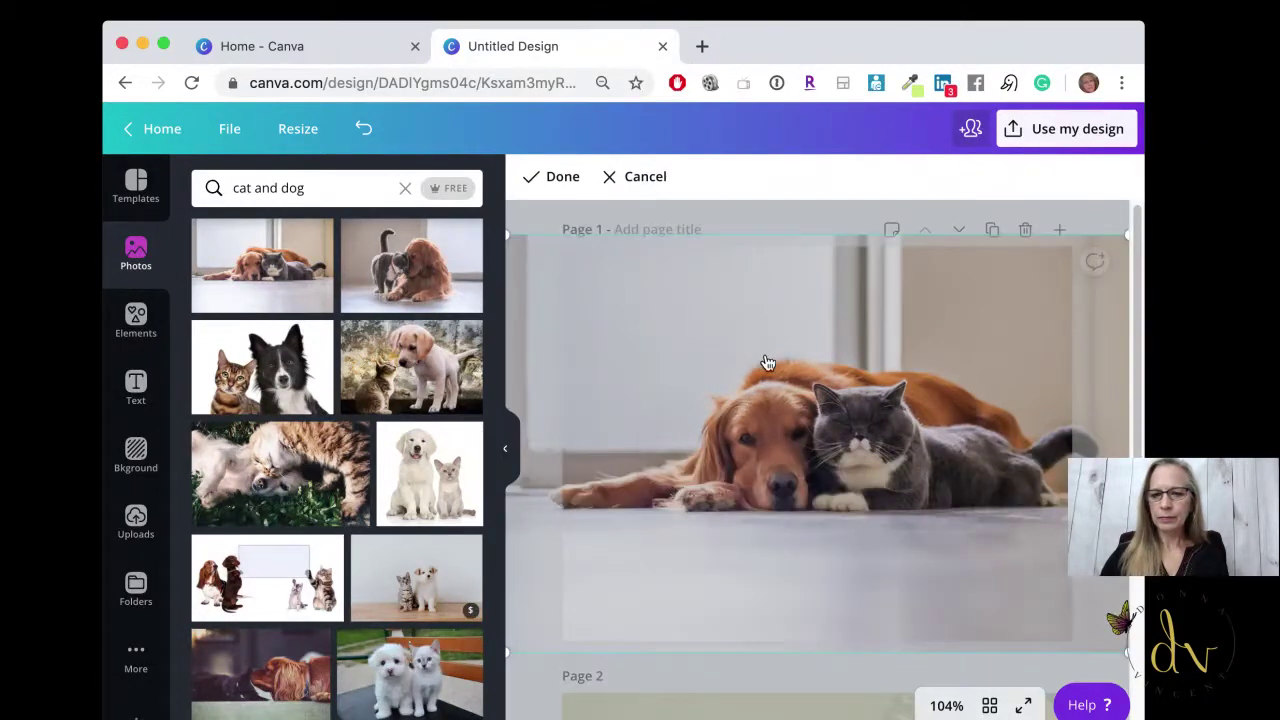
left_click_drag(766, 360, 760, 280)
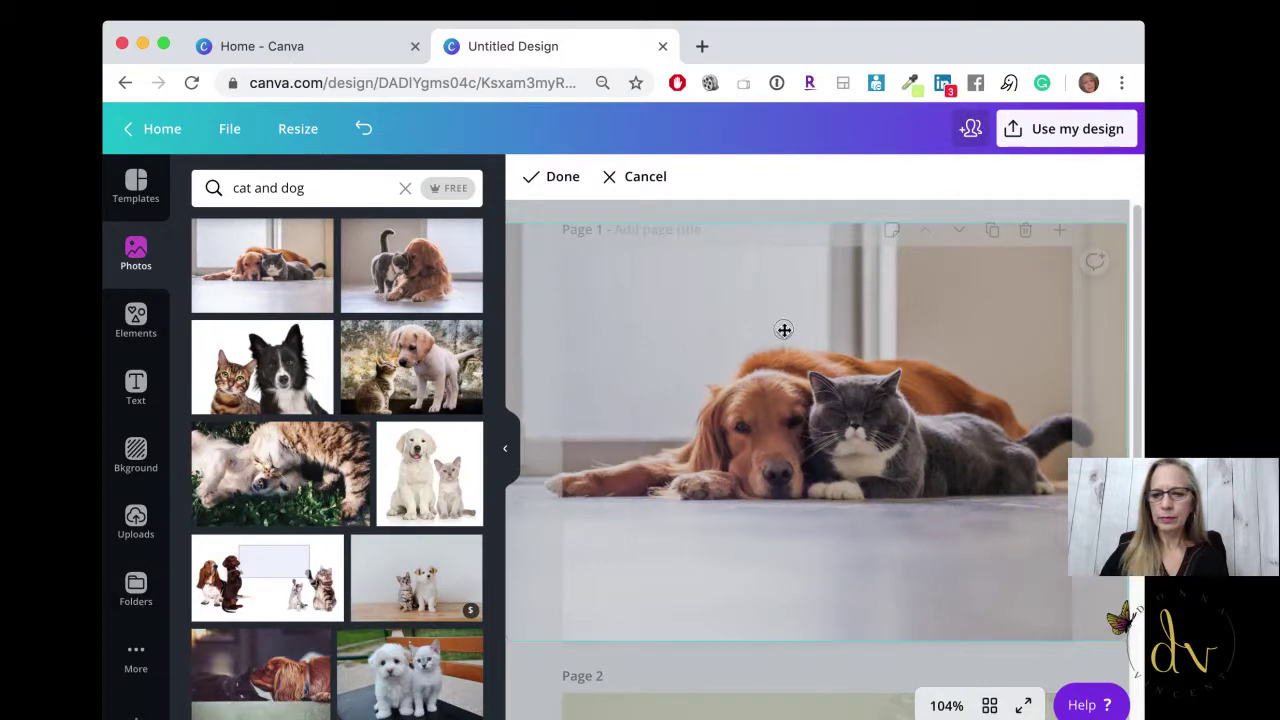
left_click(578, 177)
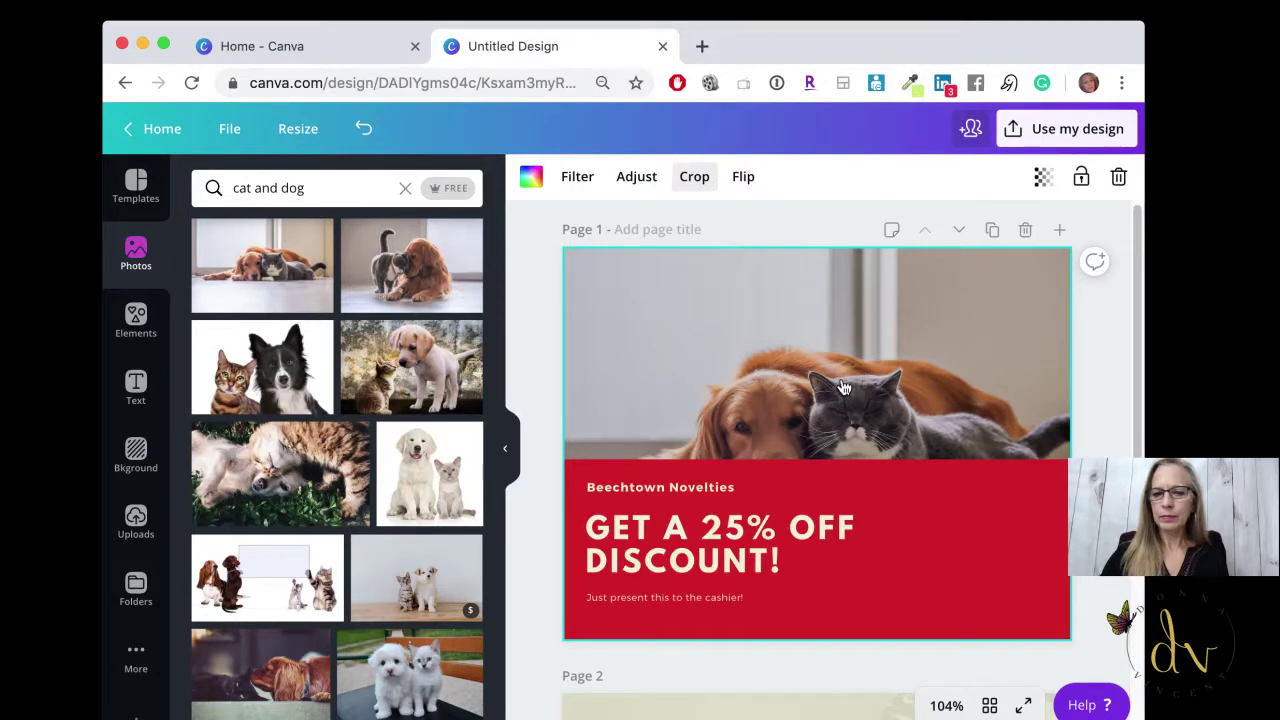
double_click(782, 340)
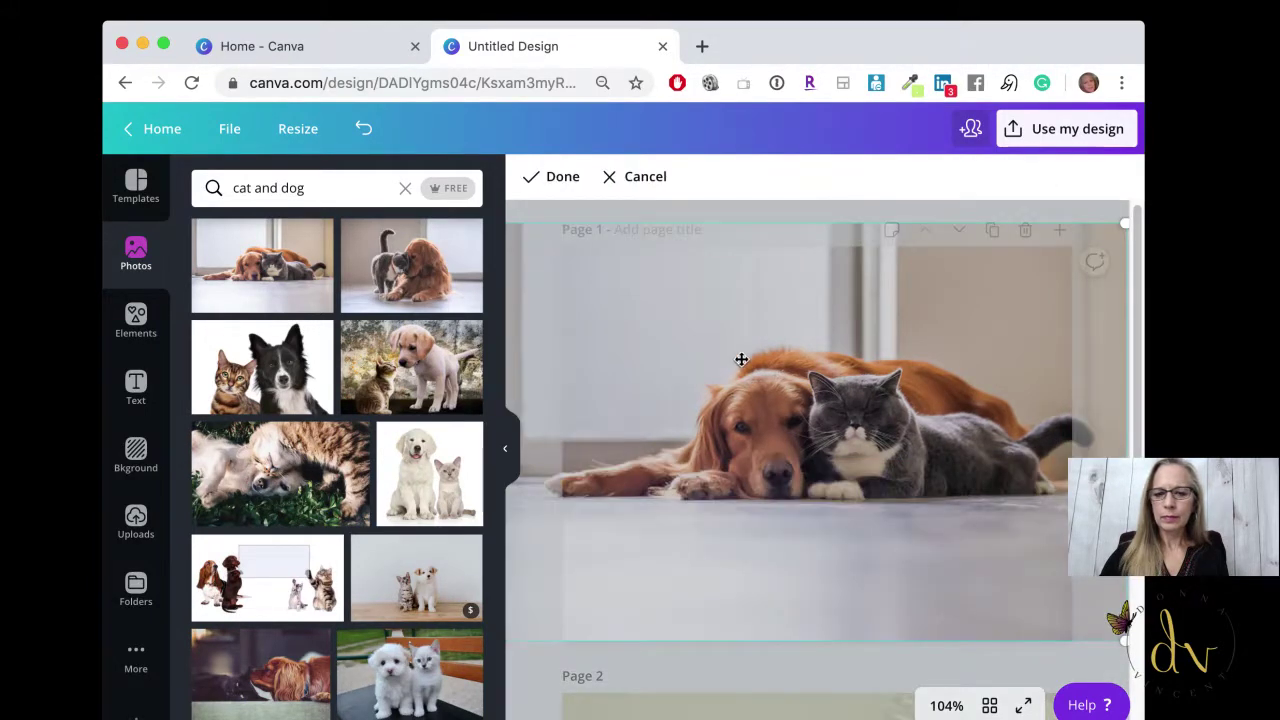
left_click(746, 358)
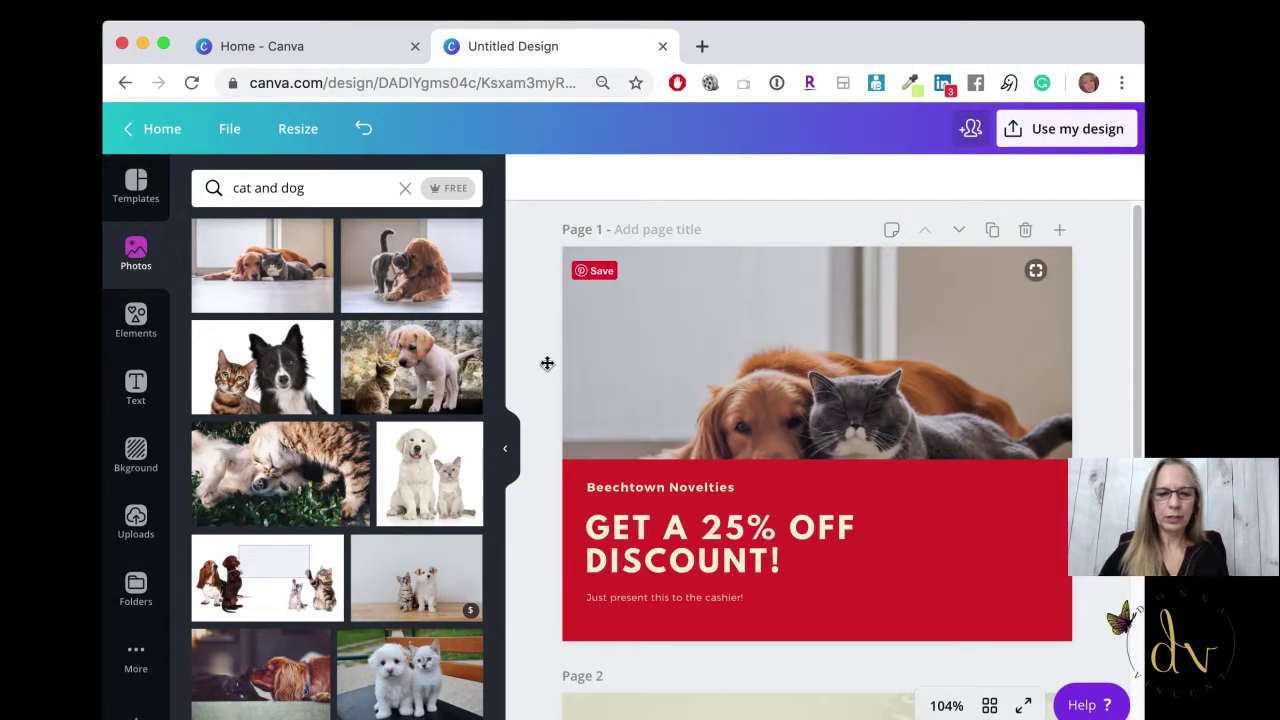
Step: Replace the page 1 photo with the tabby cat and black-and-white dog, cropped so both faces show
left_click_drag(268, 366, 740, 309)
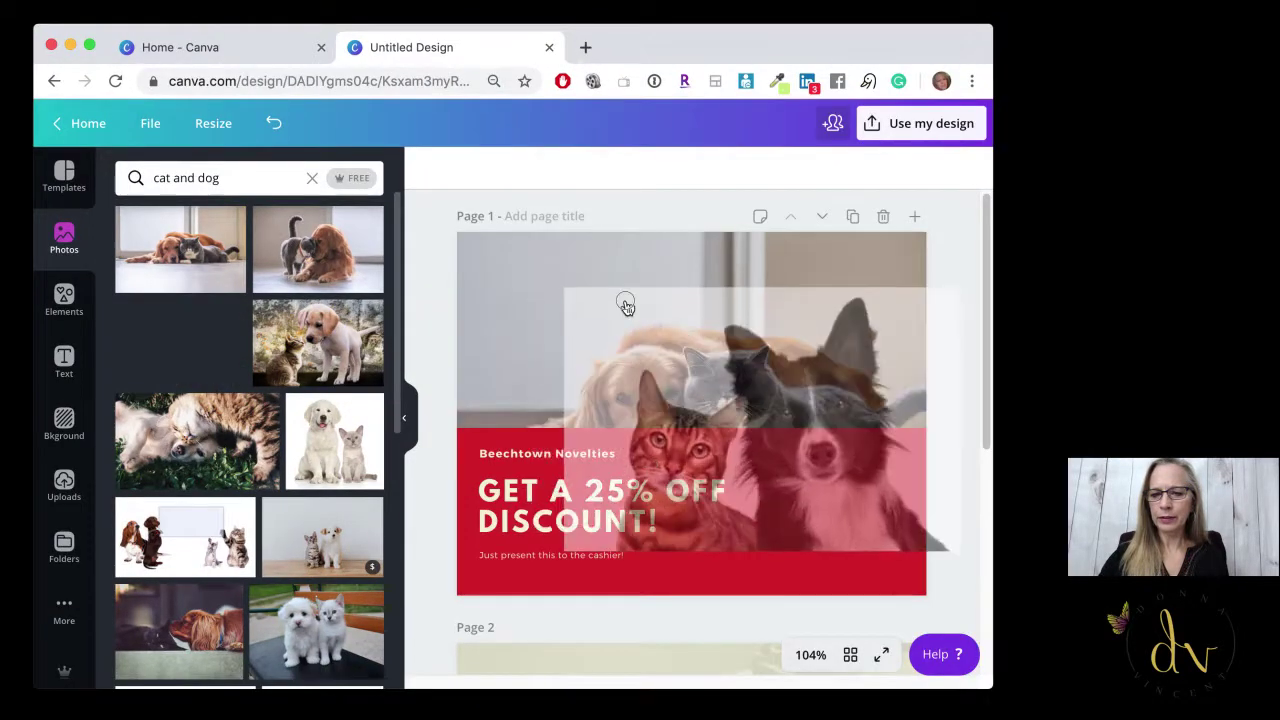
left_click_drag(620, 290, 600, 257)
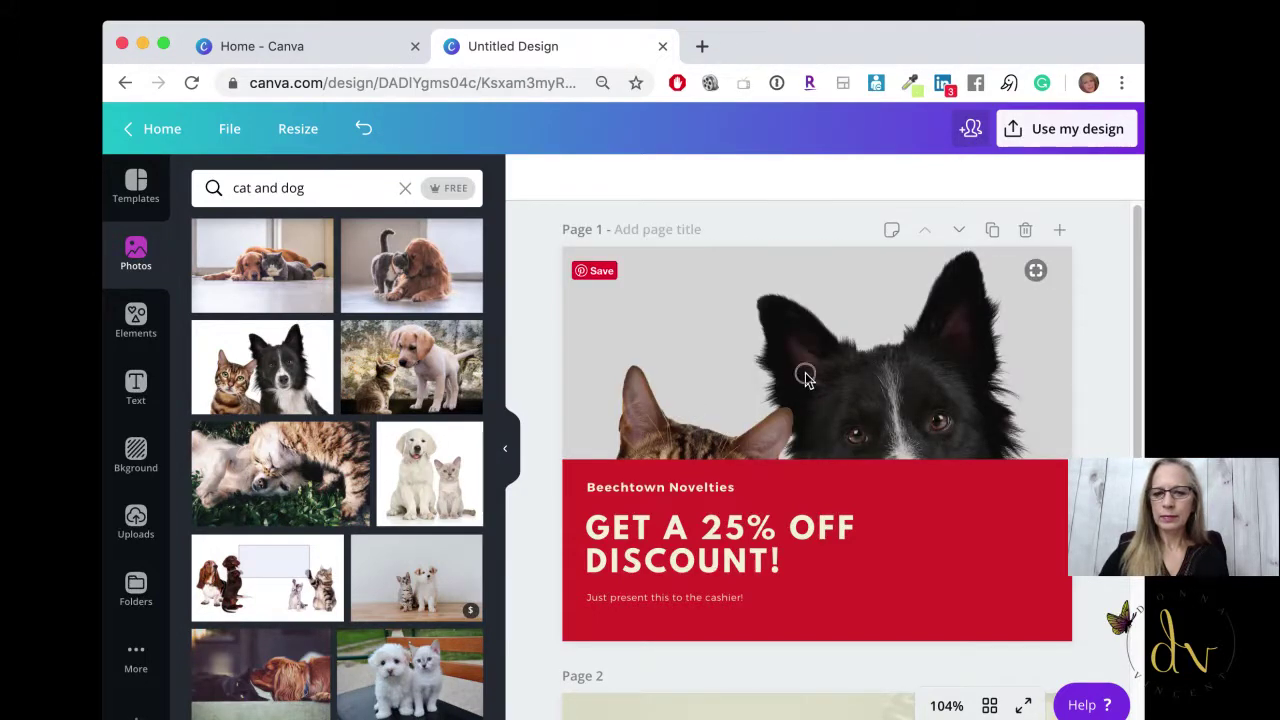
left_click(806, 376)
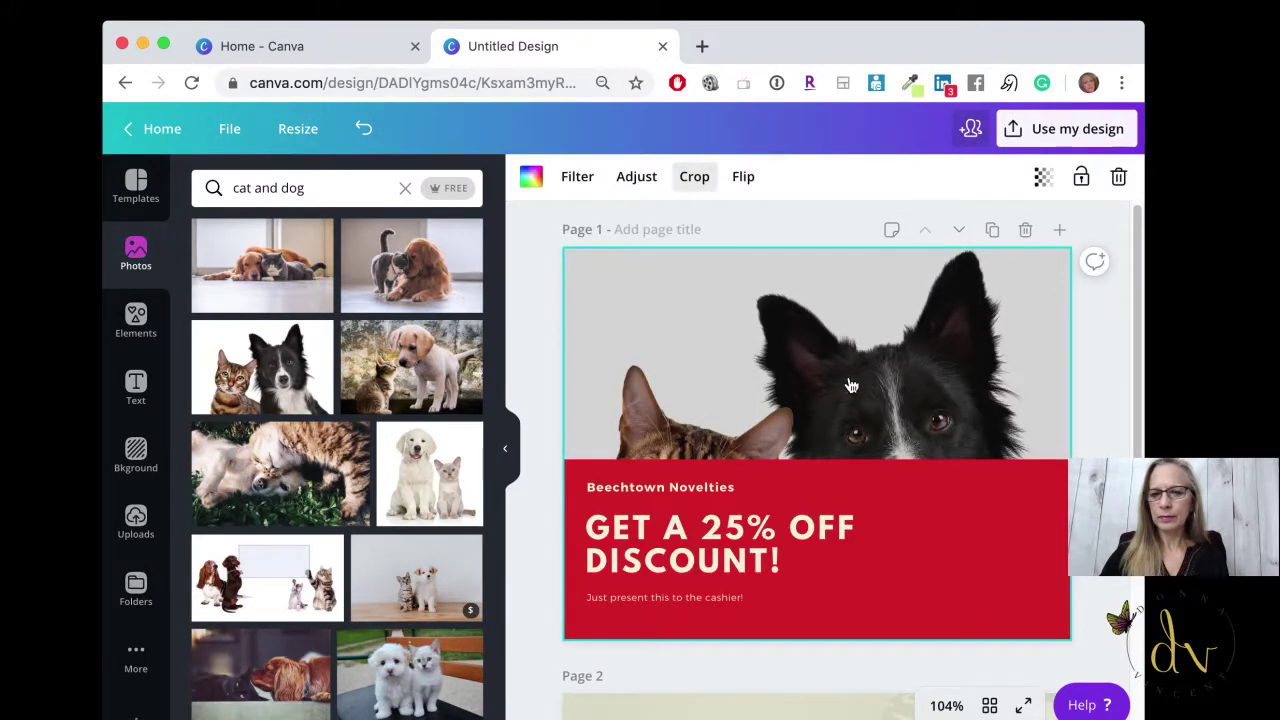
double_click(622, 277)
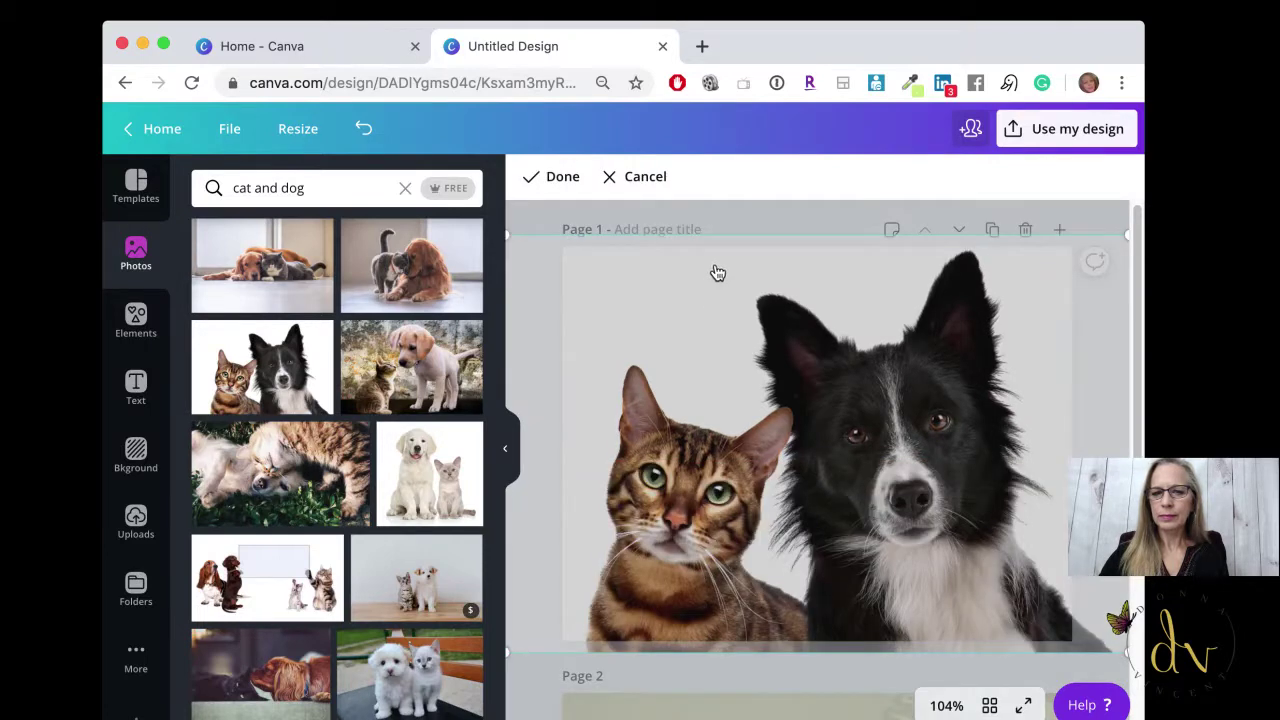
left_click_drag(846, 392, 837, 289)
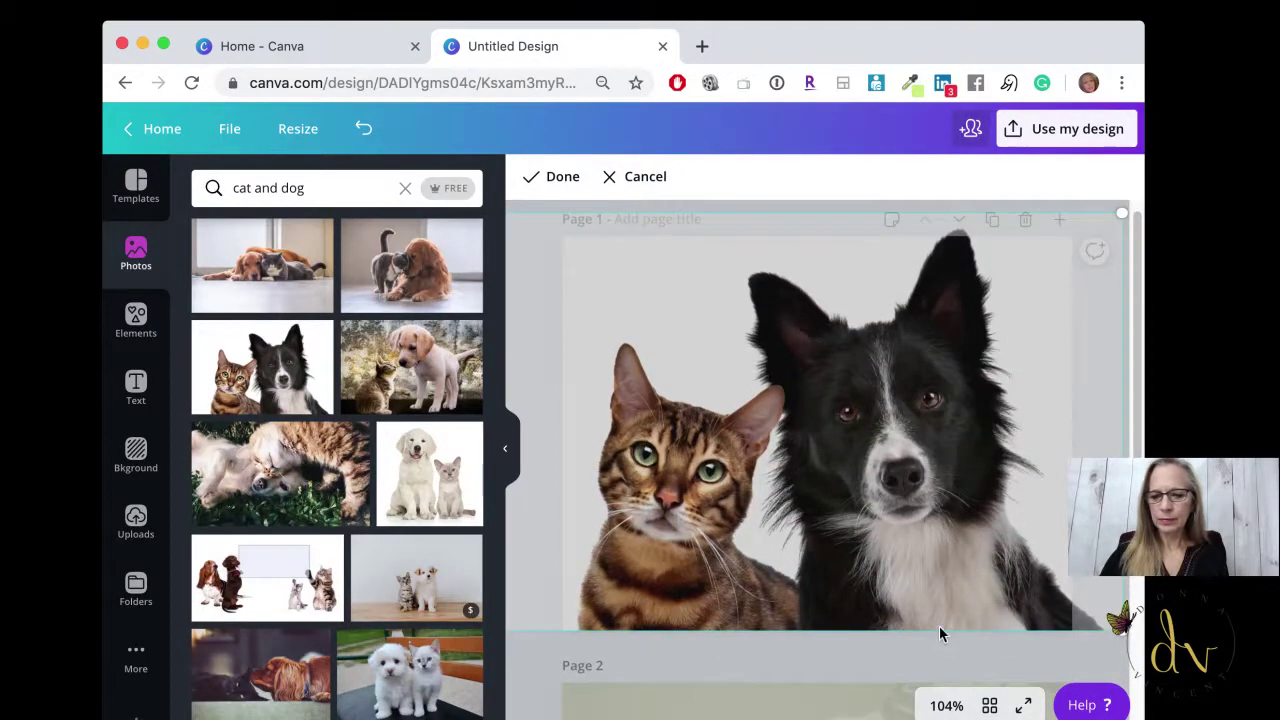
scroll(850, 600, "down", 3)
scroll(720, 540, "up", 1)
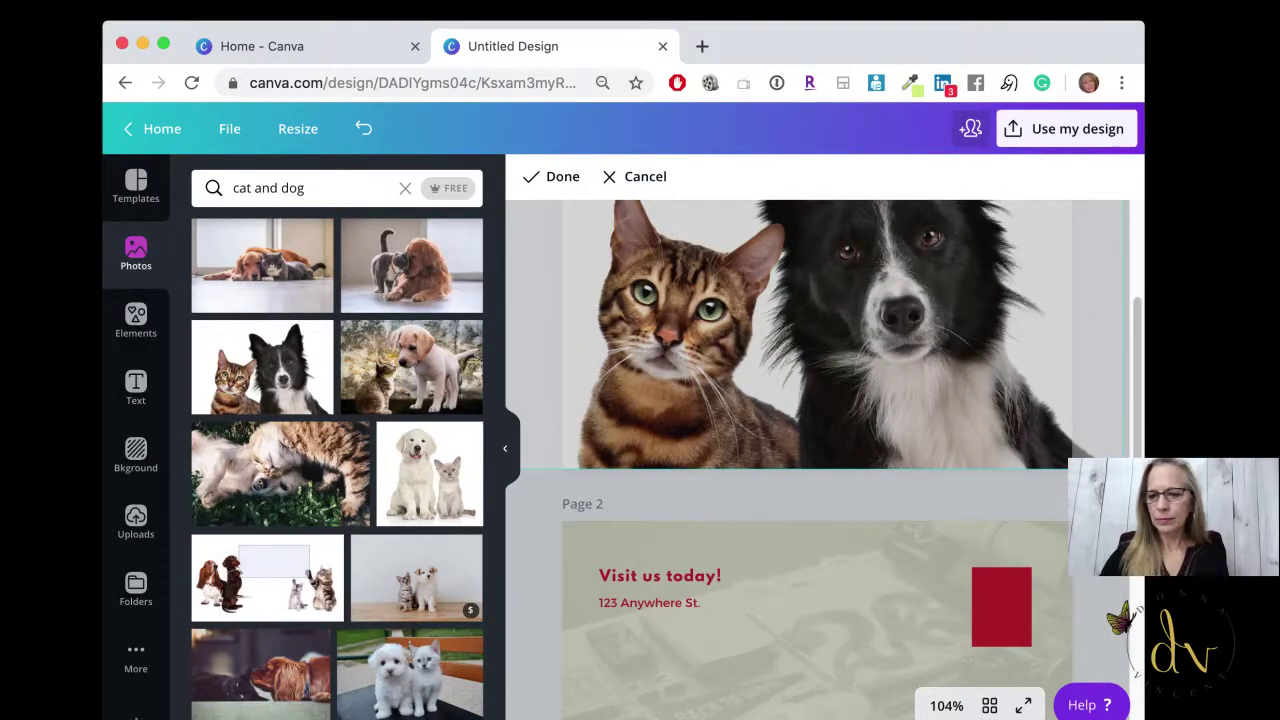
left_click_drag(1110, 410, 1080, 397)
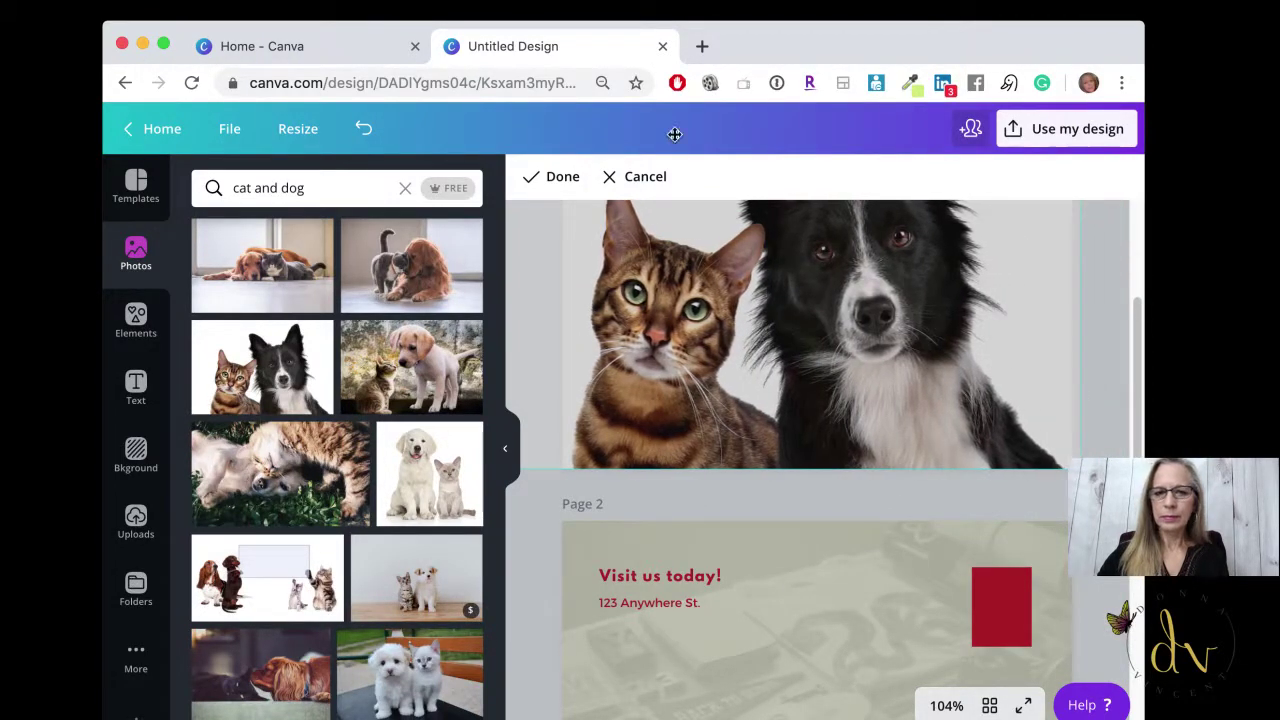
left_click(550, 176)
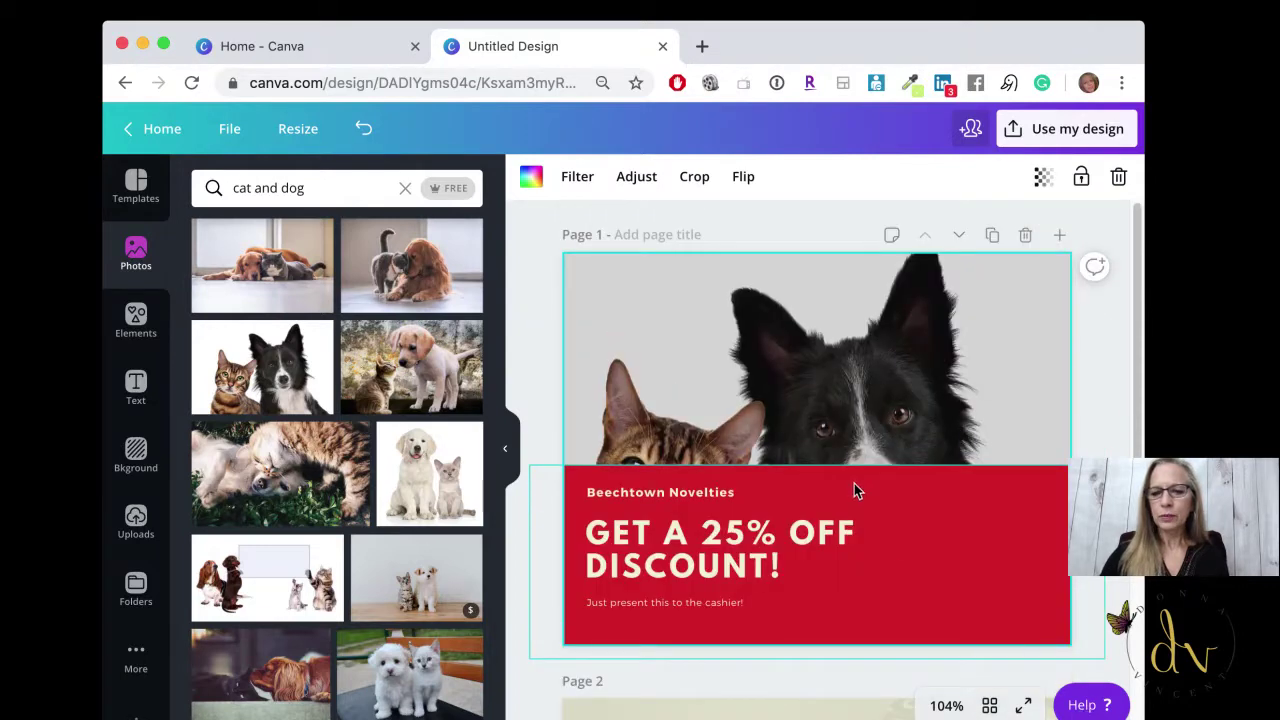
Step: Change the discount band's fill from red to light lavender
left_click(692, 506)
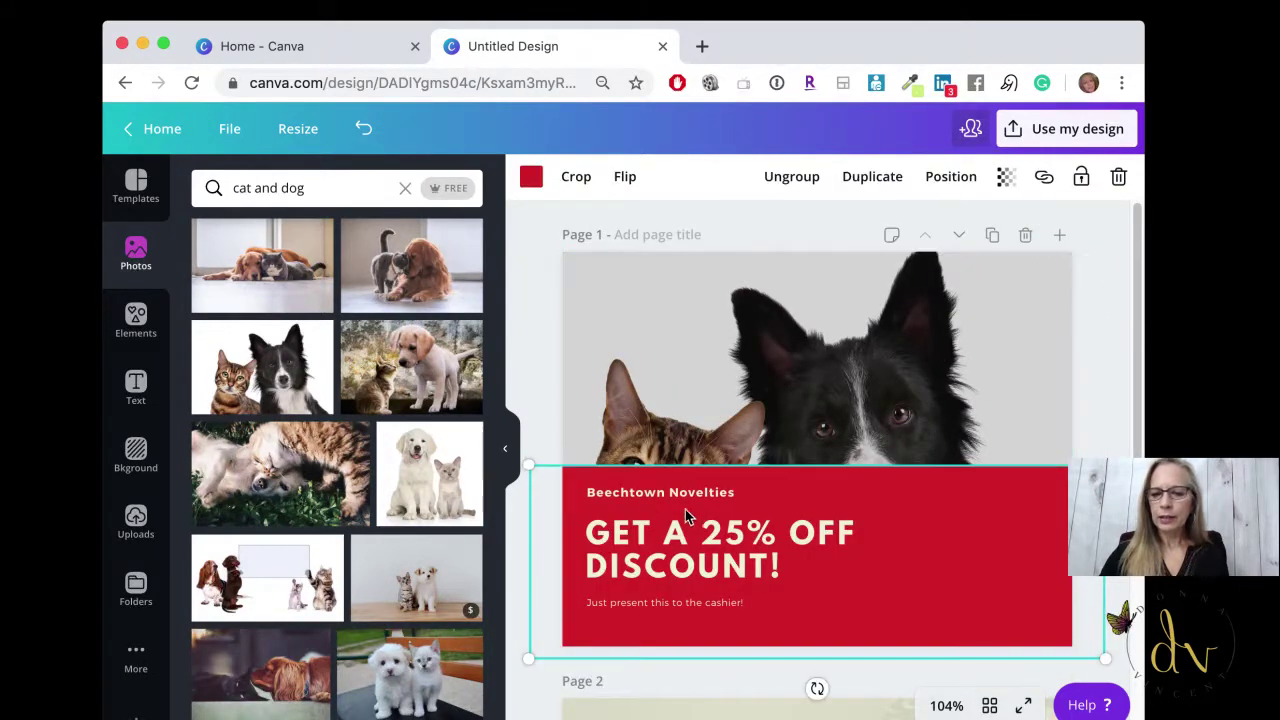
left_click(528, 180)
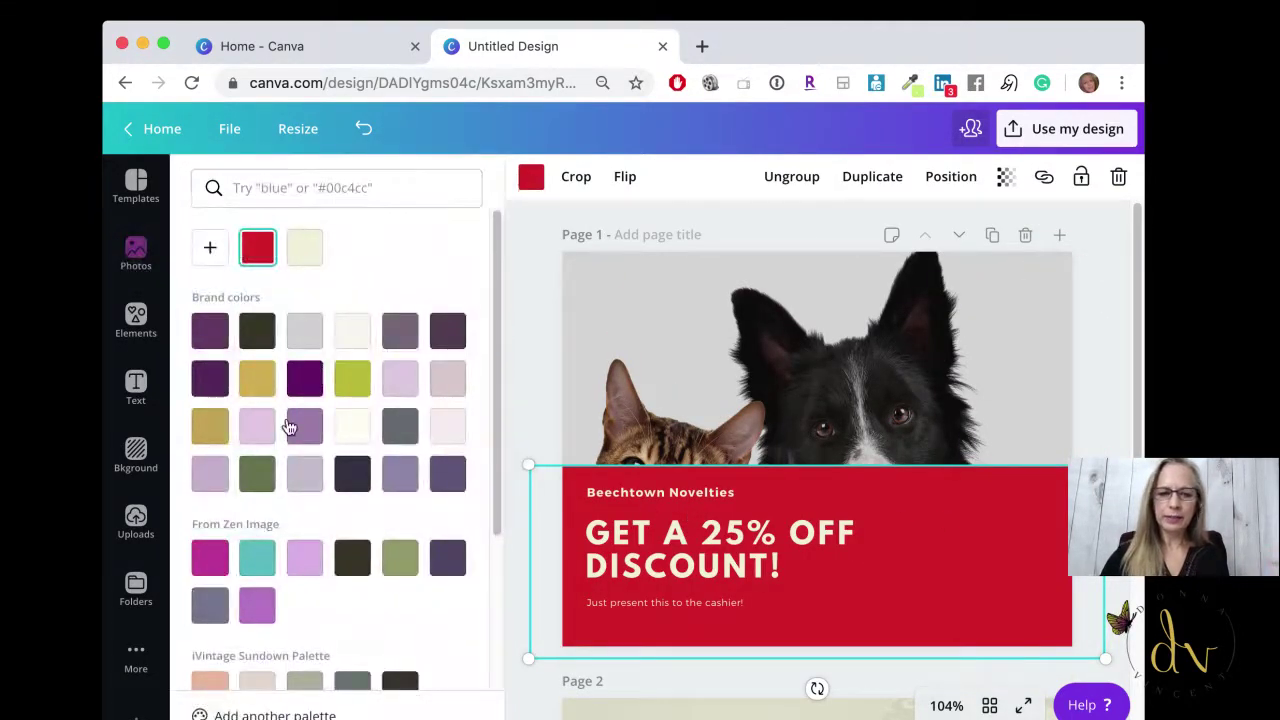
left_click(303, 477)
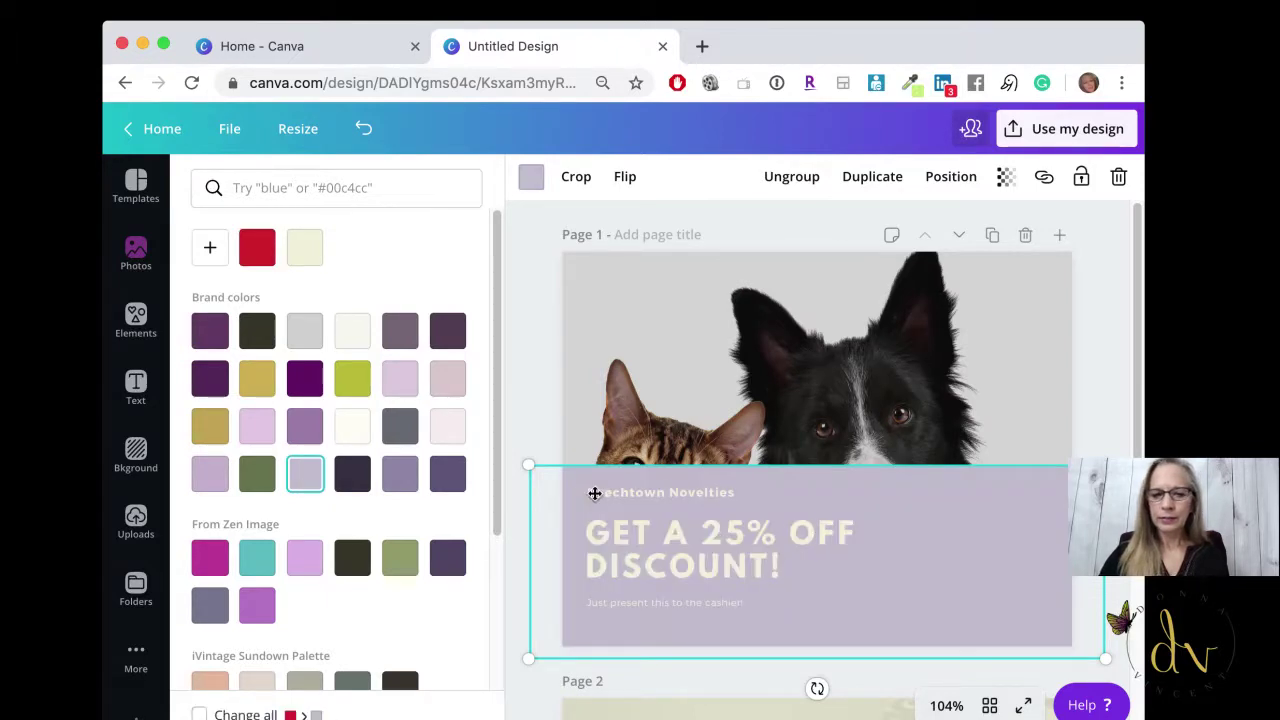
left_click(528, 410)
Step: Select the band's text lines and review the delete options without deleting anything
left_click(664, 492)
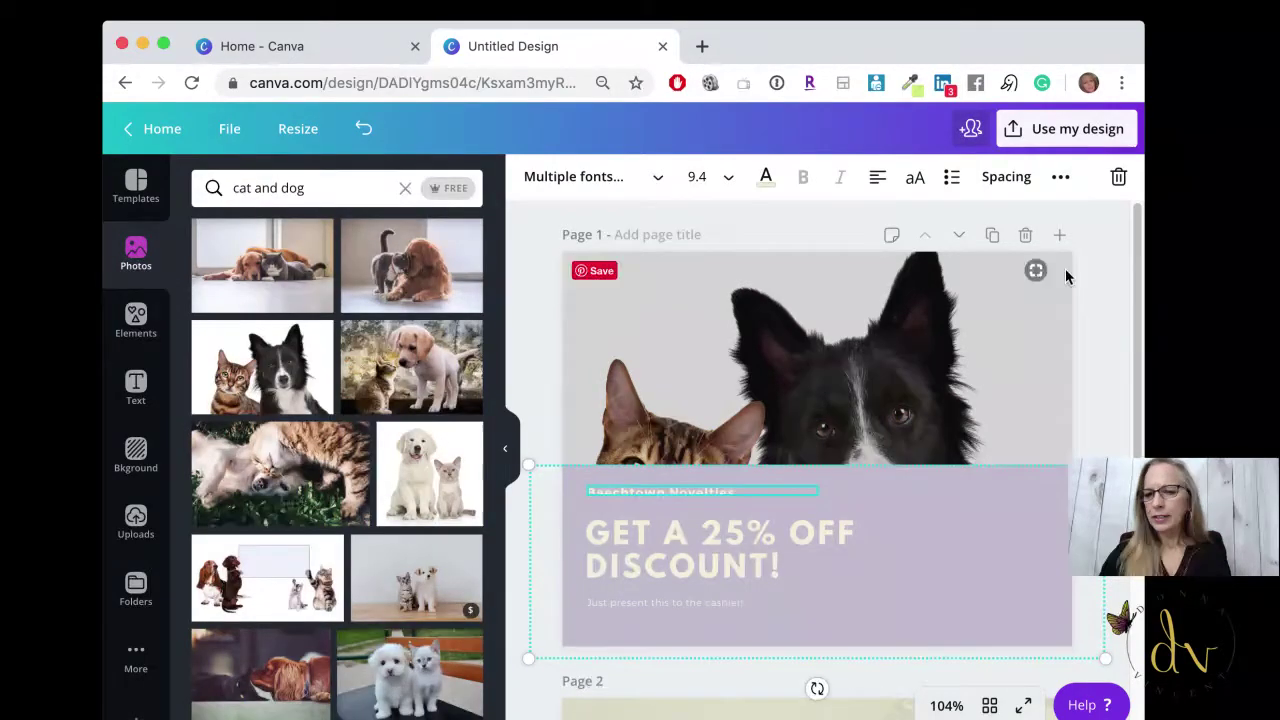
left_click(1118, 177)
left_click(714, 533)
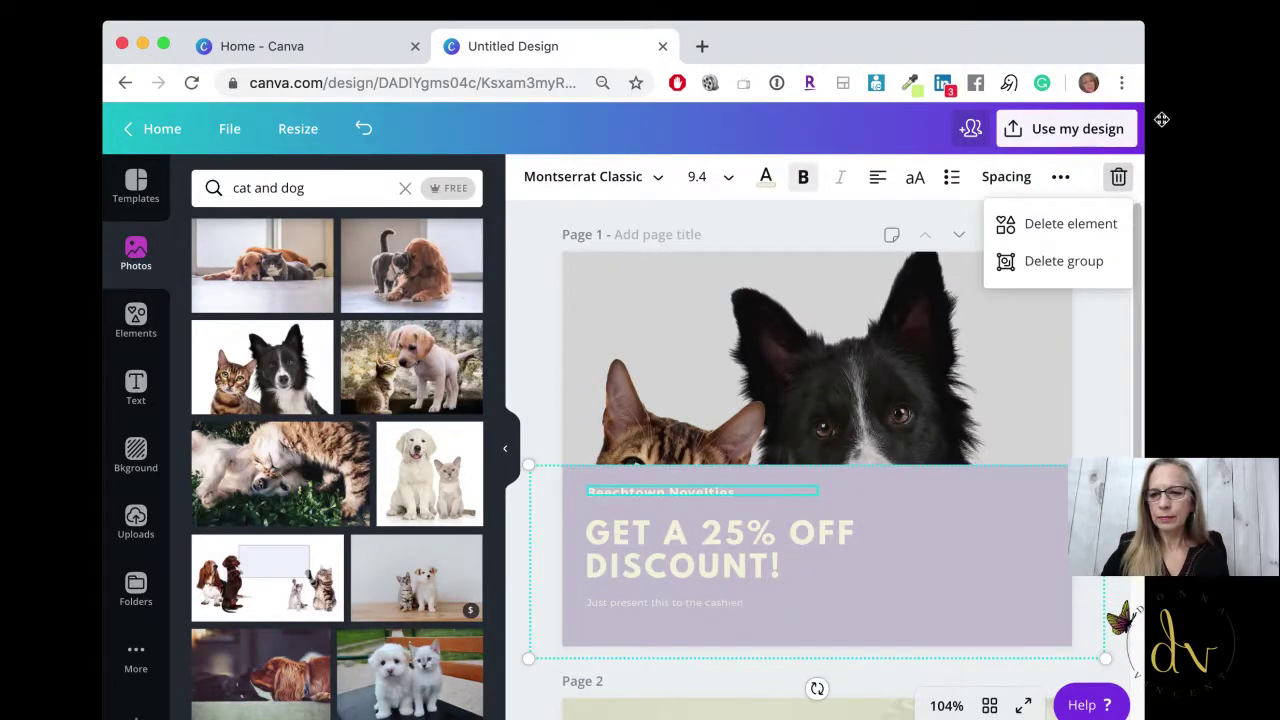
left_click(773, 511)
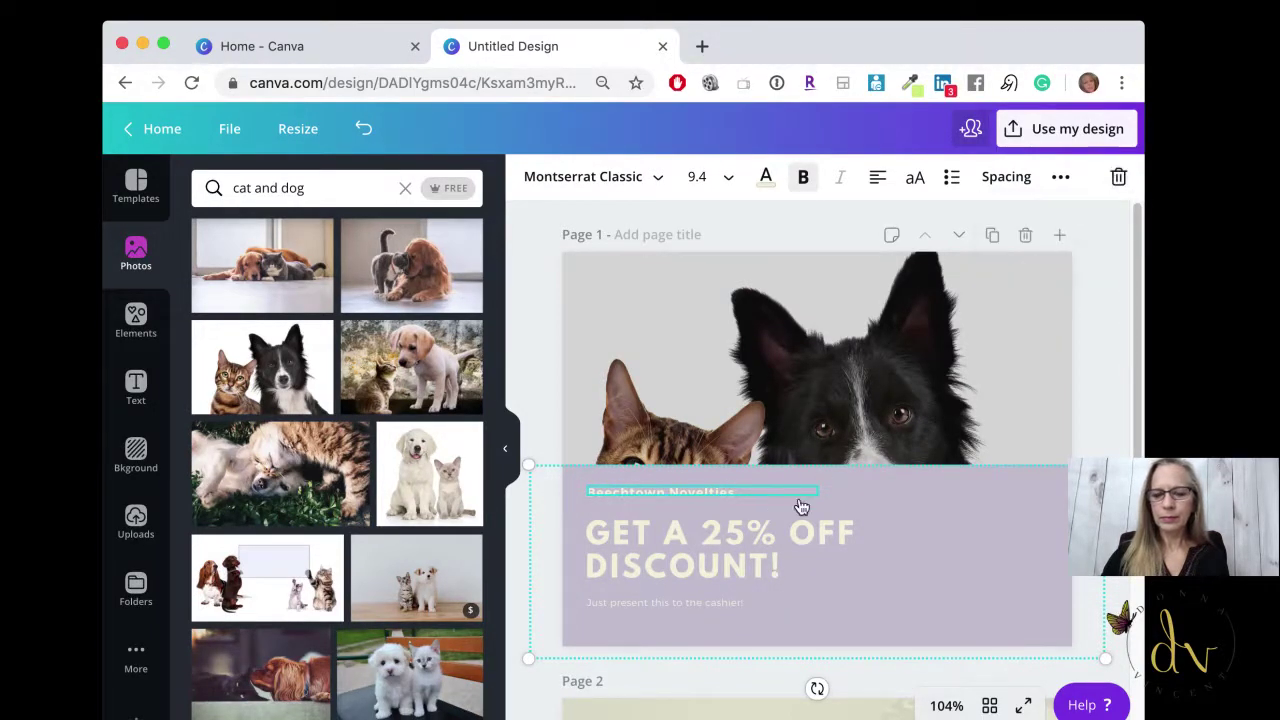
Step: Replace the headline 'GET A 25% OFF DISCOUNT!' with 'THANK YOU!'
left_click(752, 555)
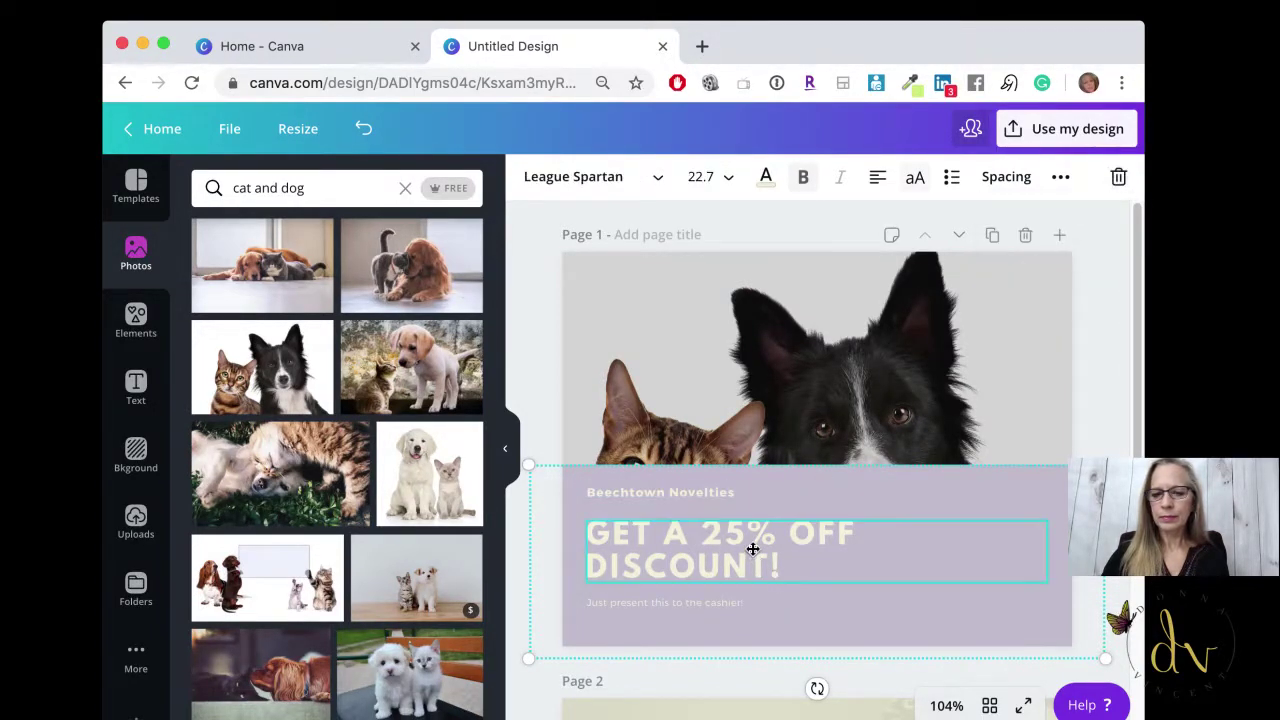
left_click(806, 576)
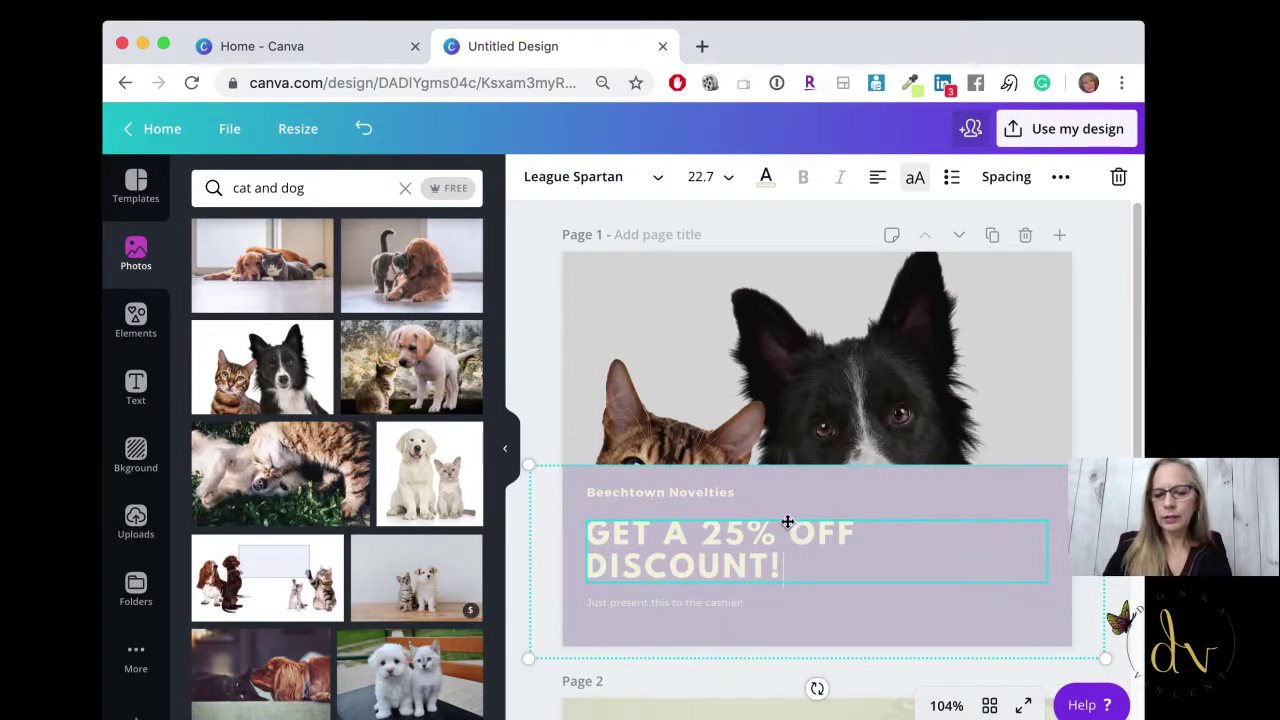
left_click_drag(786, 560, 592, 532)
type("THANK ")
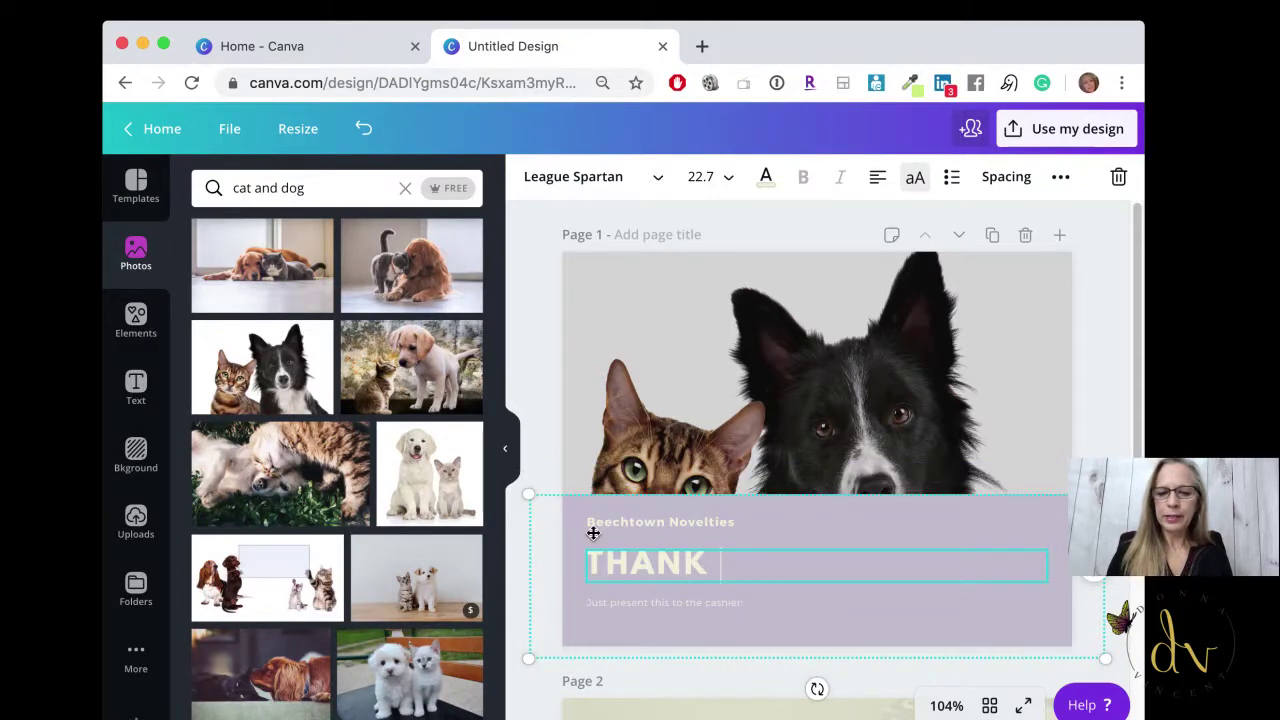
type("YOU!")
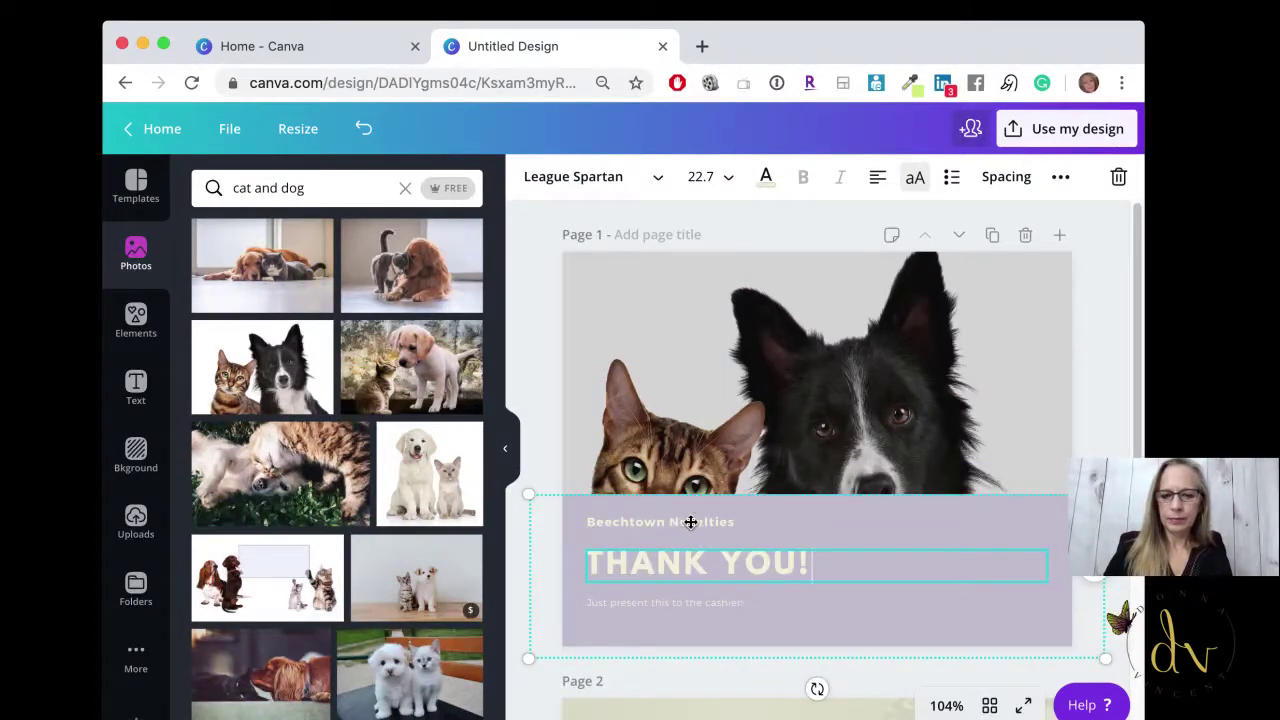
left_click(700, 521)
left_click(1118, 177)
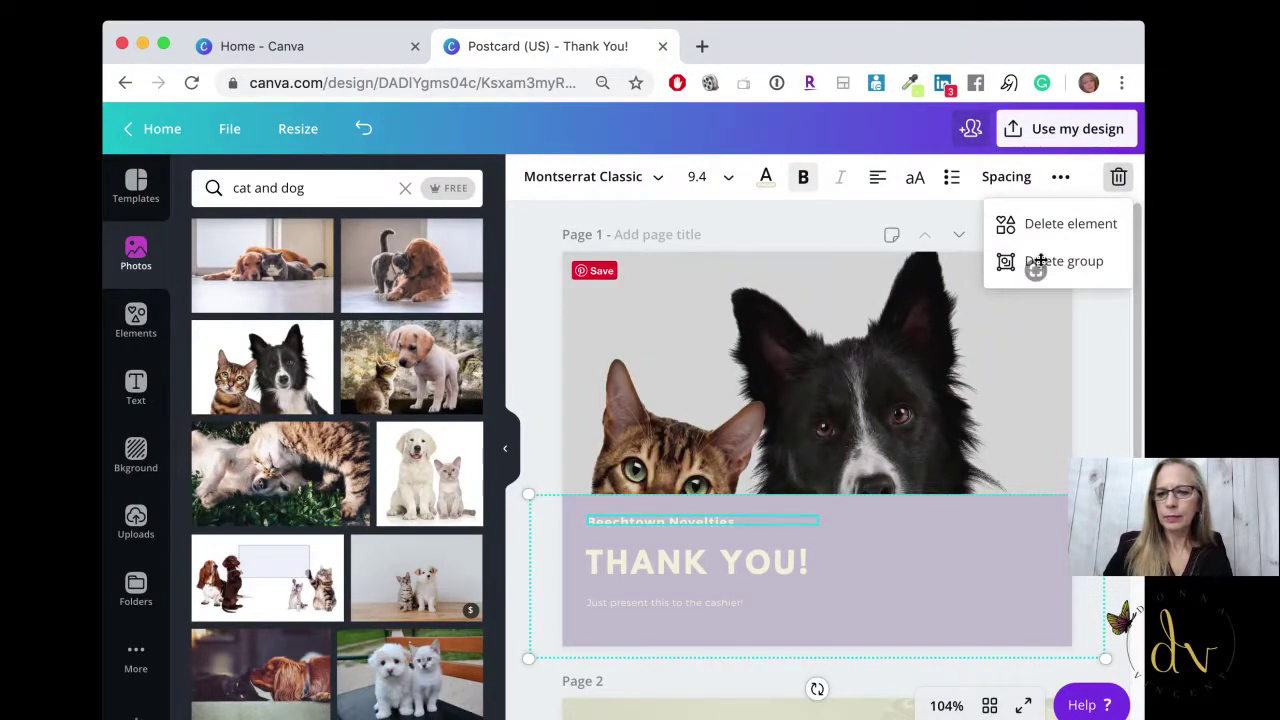
Step: Ungroup the band and delete the Beechtown Novelties and cashier instruction lines
left_click(733, 207)
left_click(658, 546)
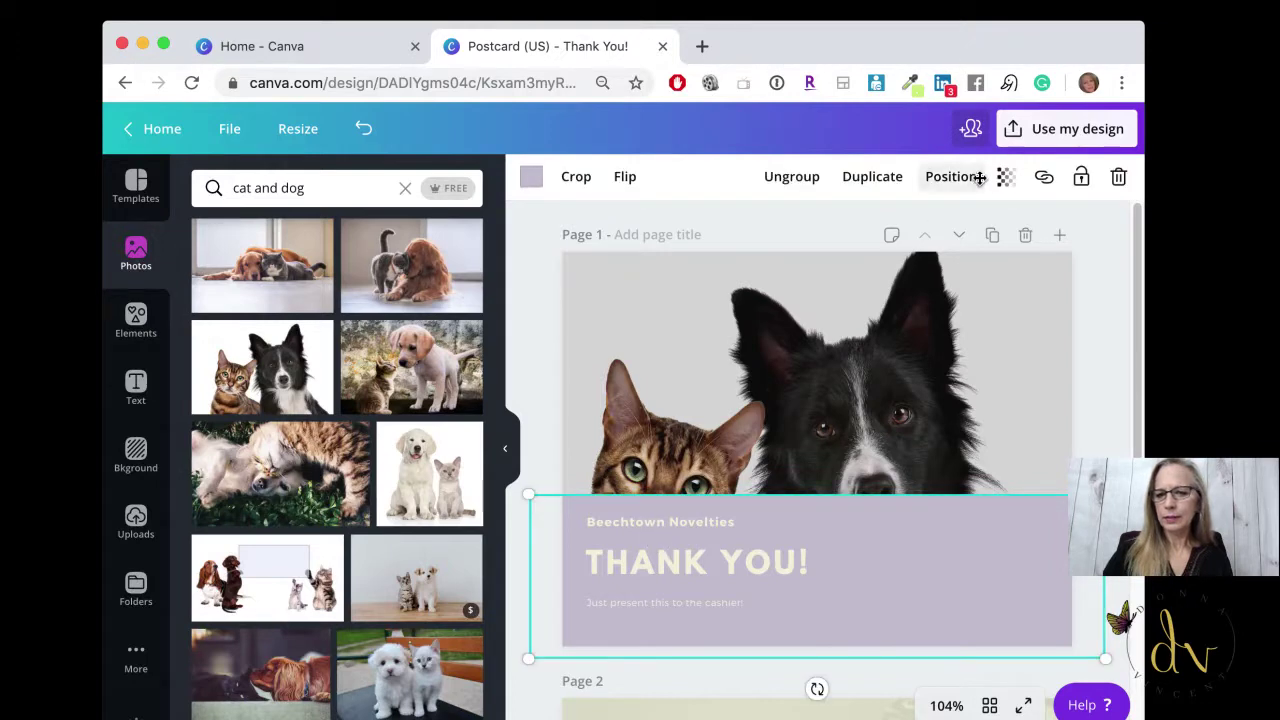
left_click(791, 176)
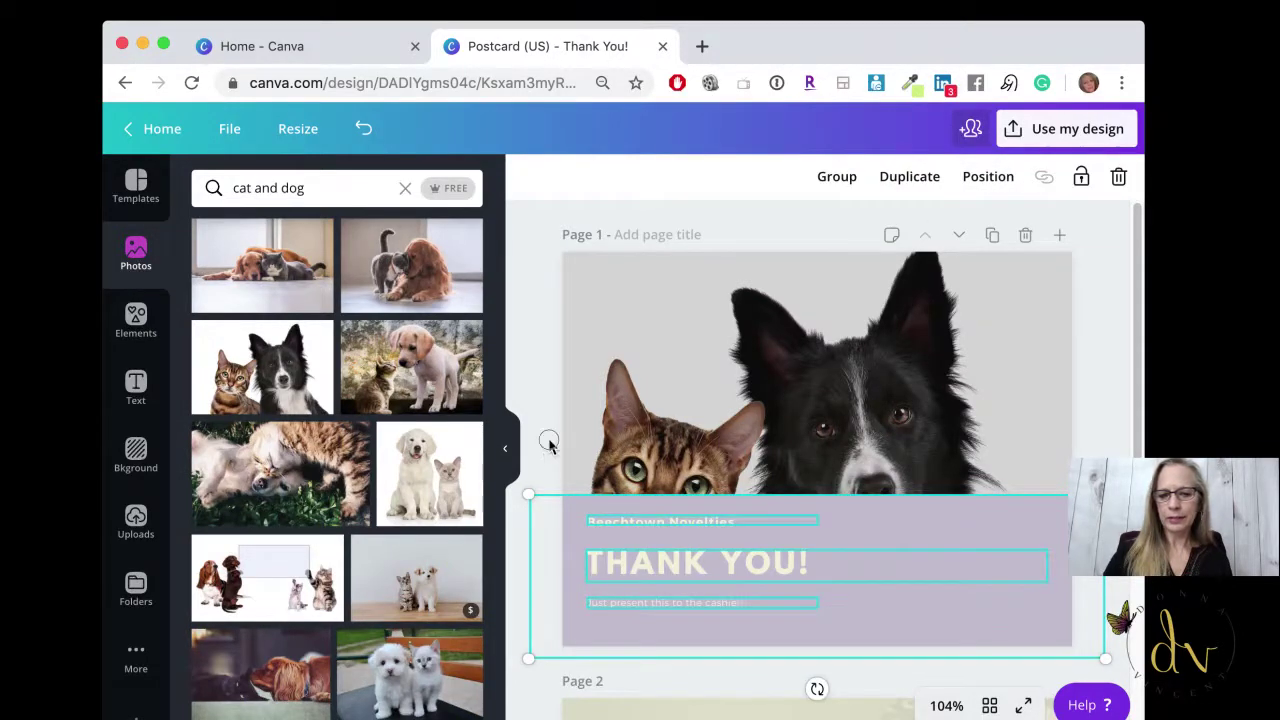
left_click(704, 521)
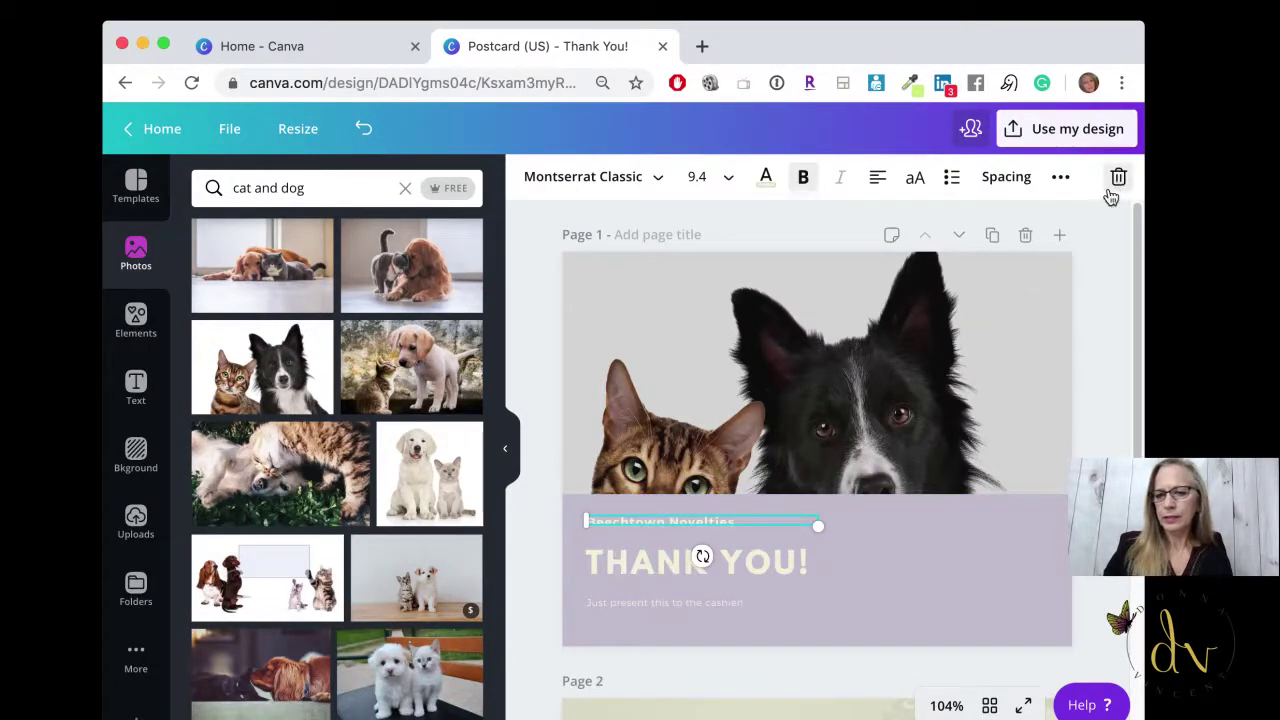
left_click(1116, 180)
left_click(657, 603)
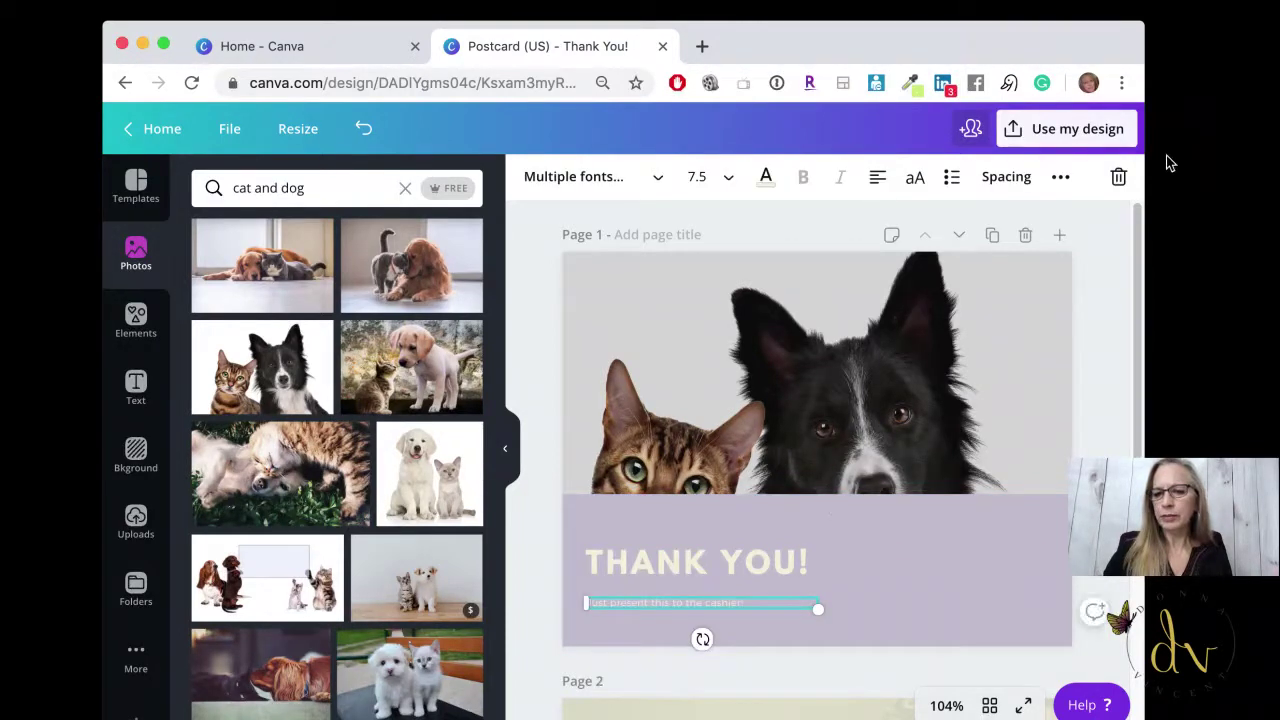
left_click(1118, 182)
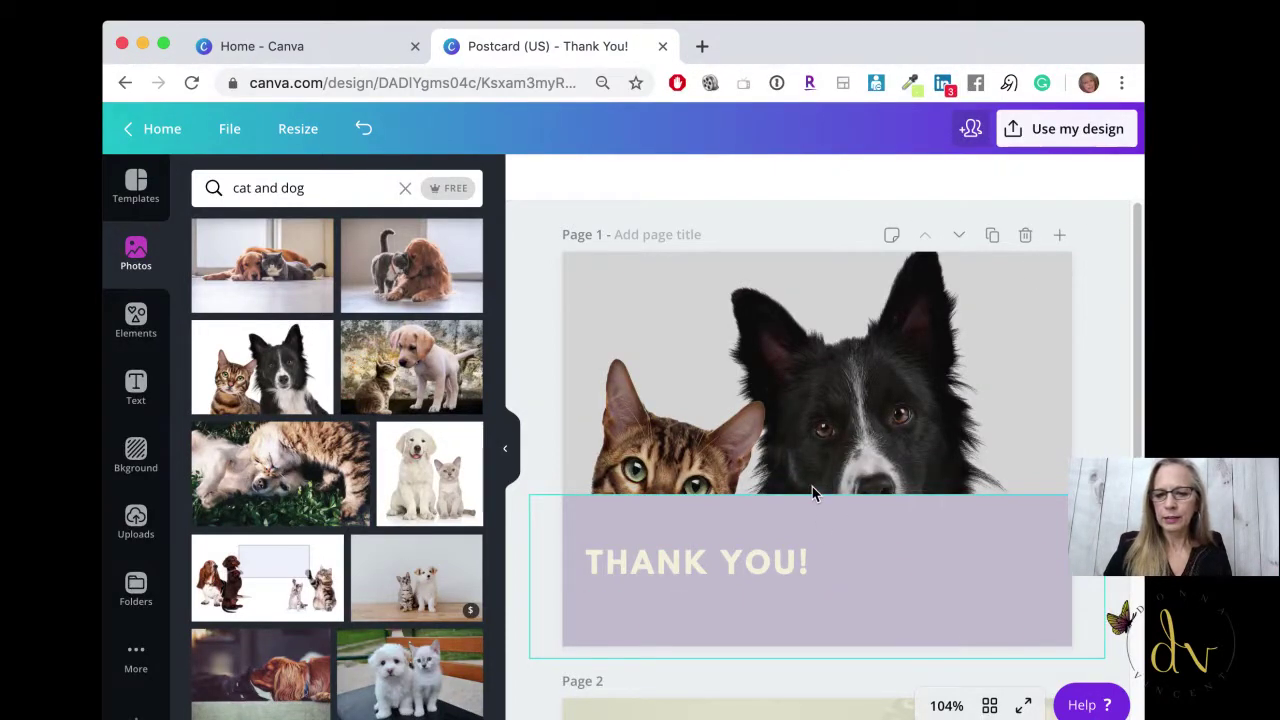
Step: Delete the typewriter and cloud background images on page 2 and make its background light cream
scroll(820, 455, "down", 1)
scroll(852, 505, "down", 1)
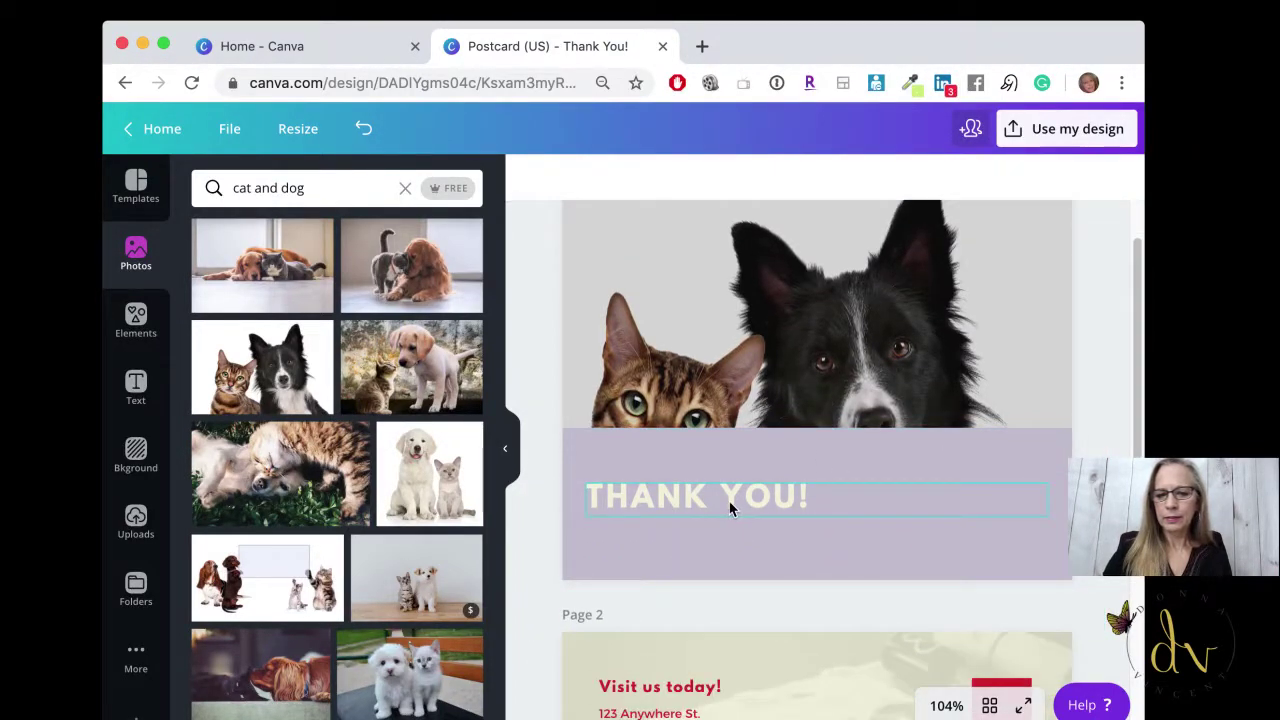
scroll(708, 548, "down", 6)
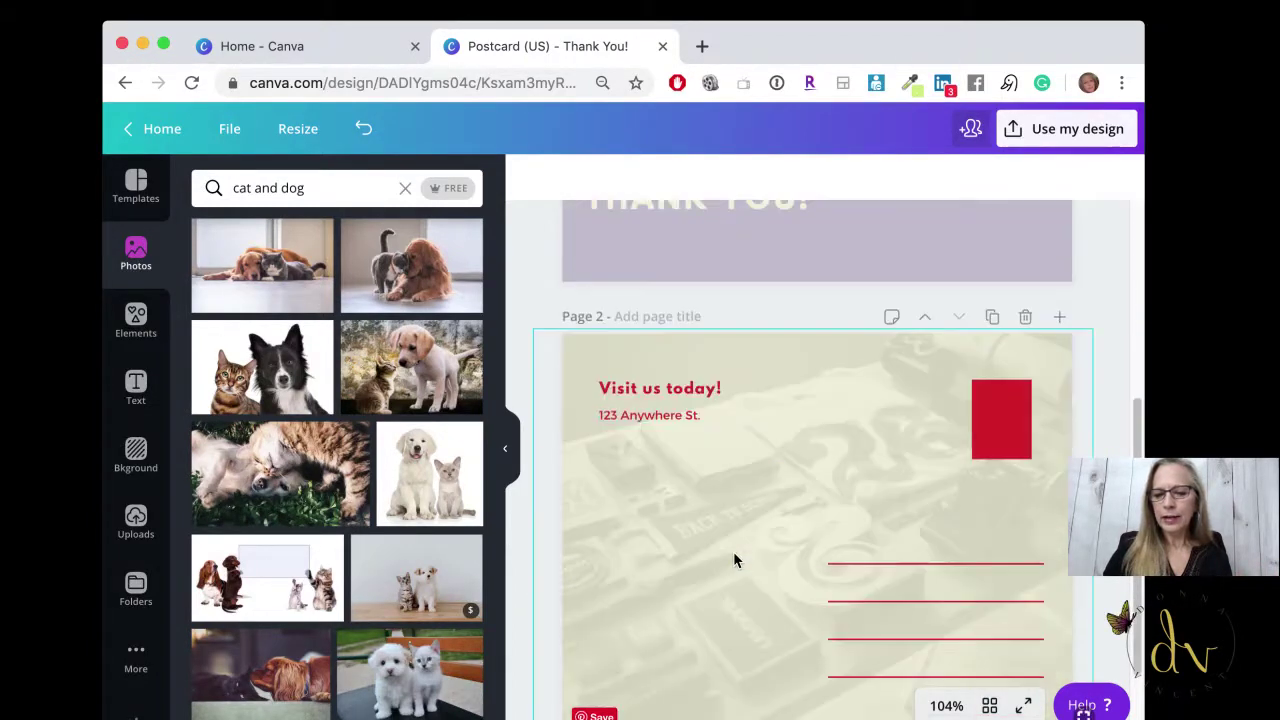
scroll(832, 580, "down", 1)
left_click(684, 503)
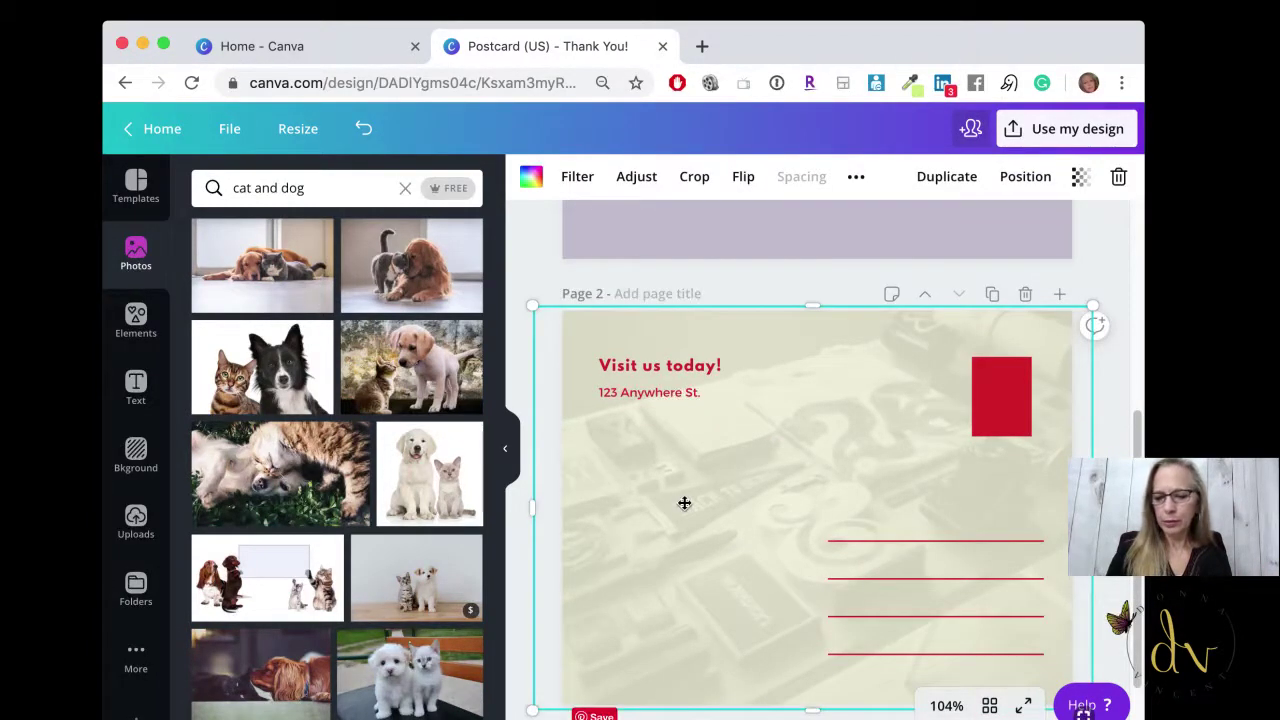
key("Delete")
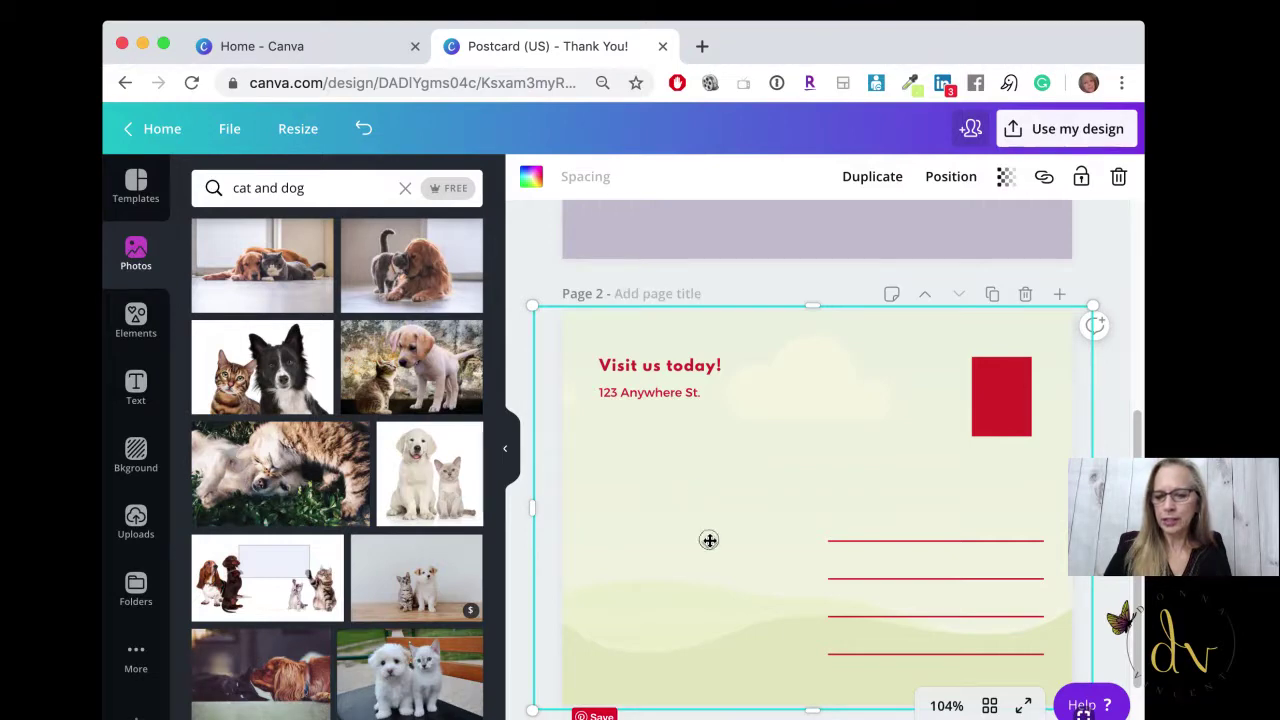
key("Delete")
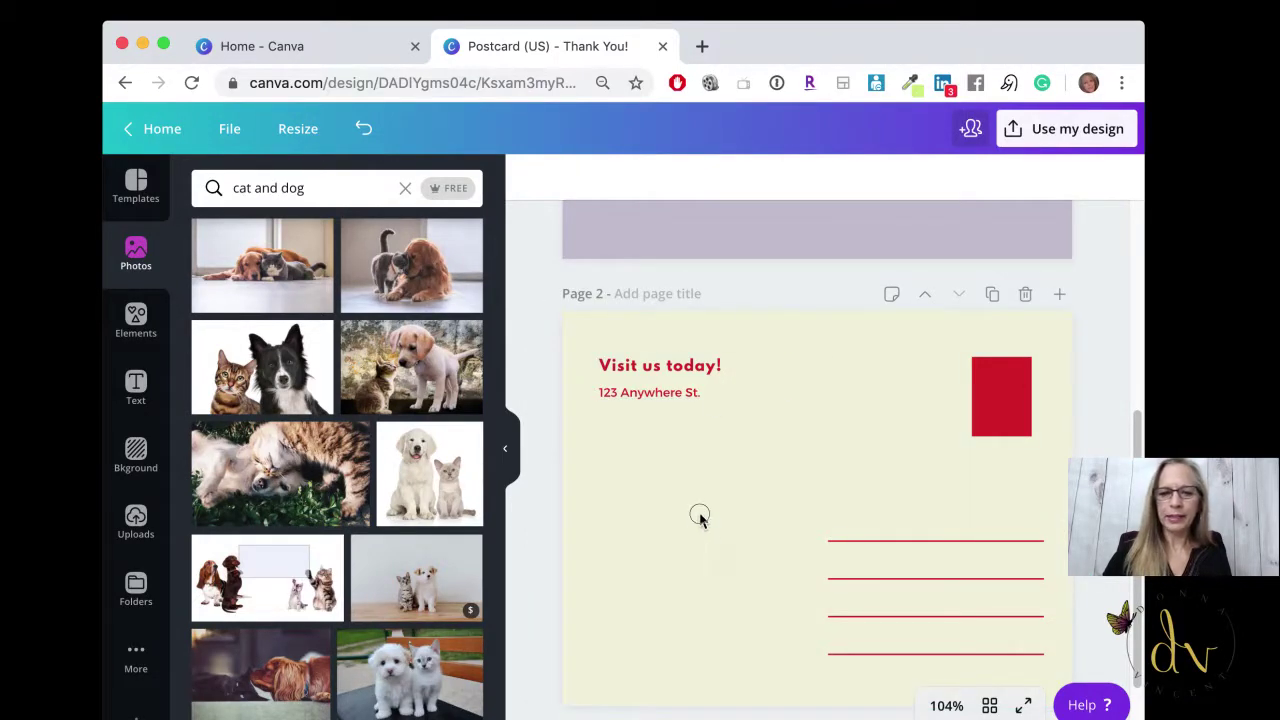
left_click(530, 177)
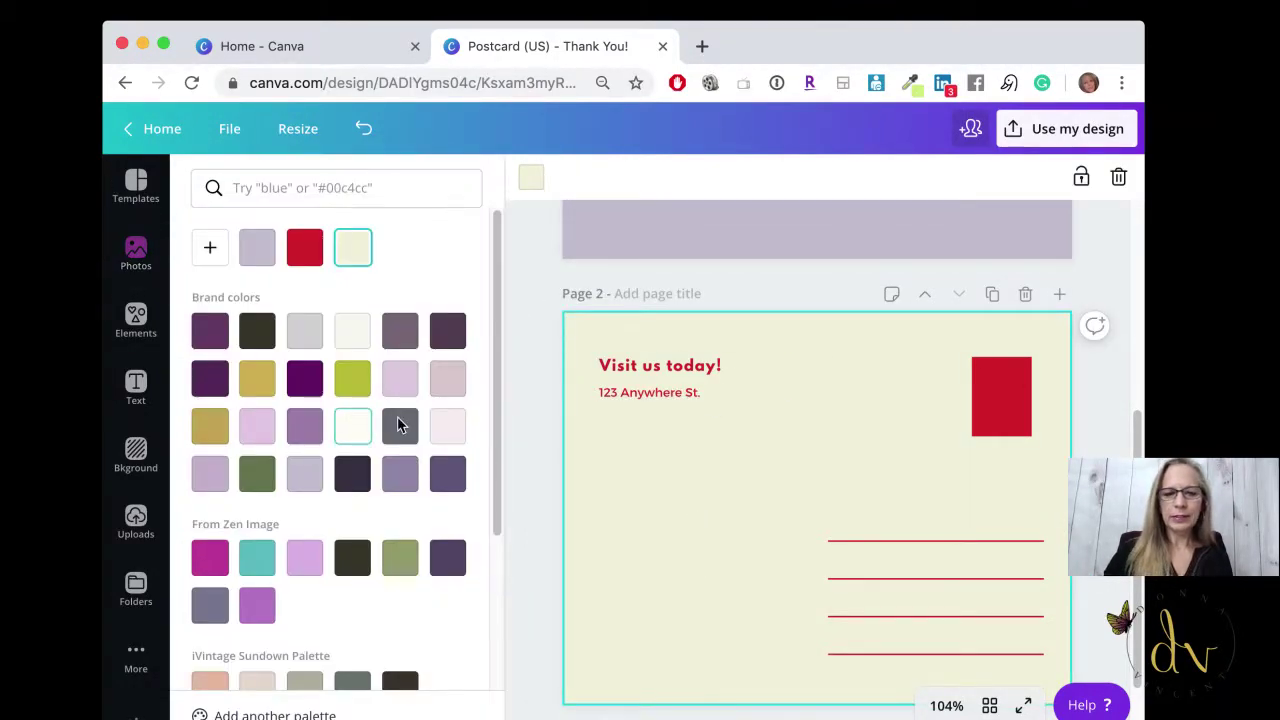
left_click(356, 428)
Step: Delete the 'Visit us today!' address text group from the back page
left_click(651, 380)
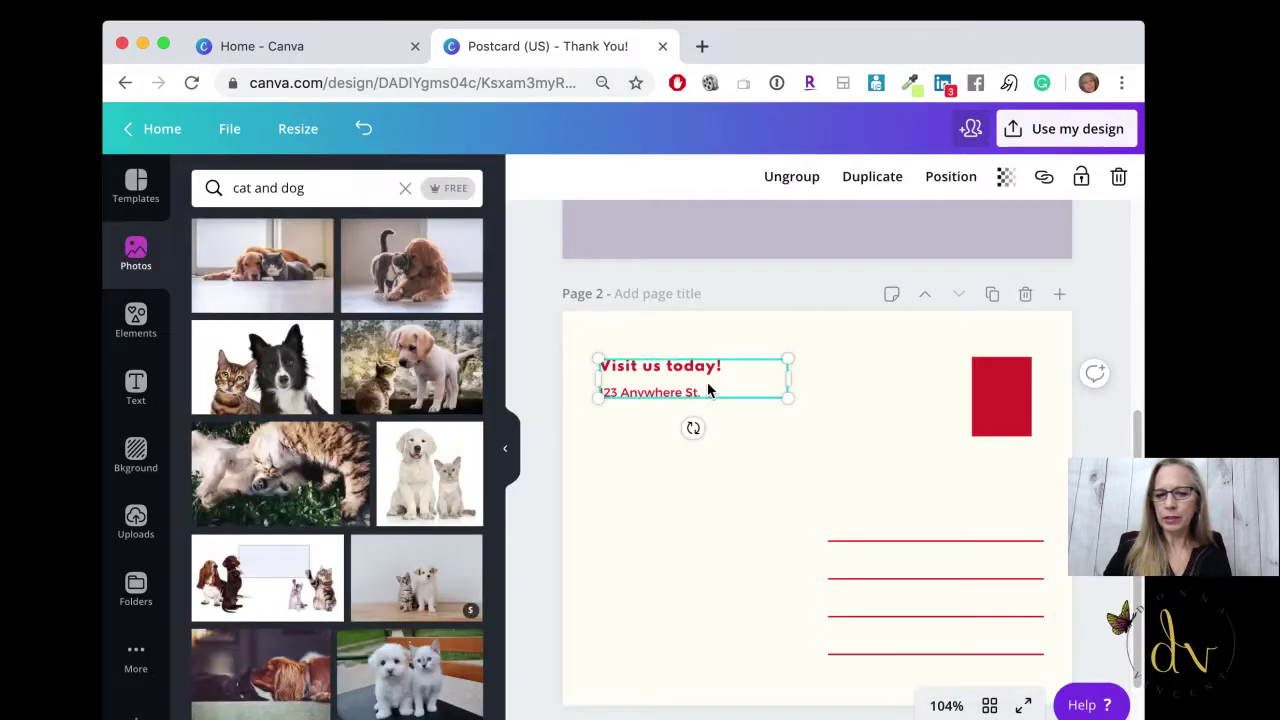
left_click(716, 389)
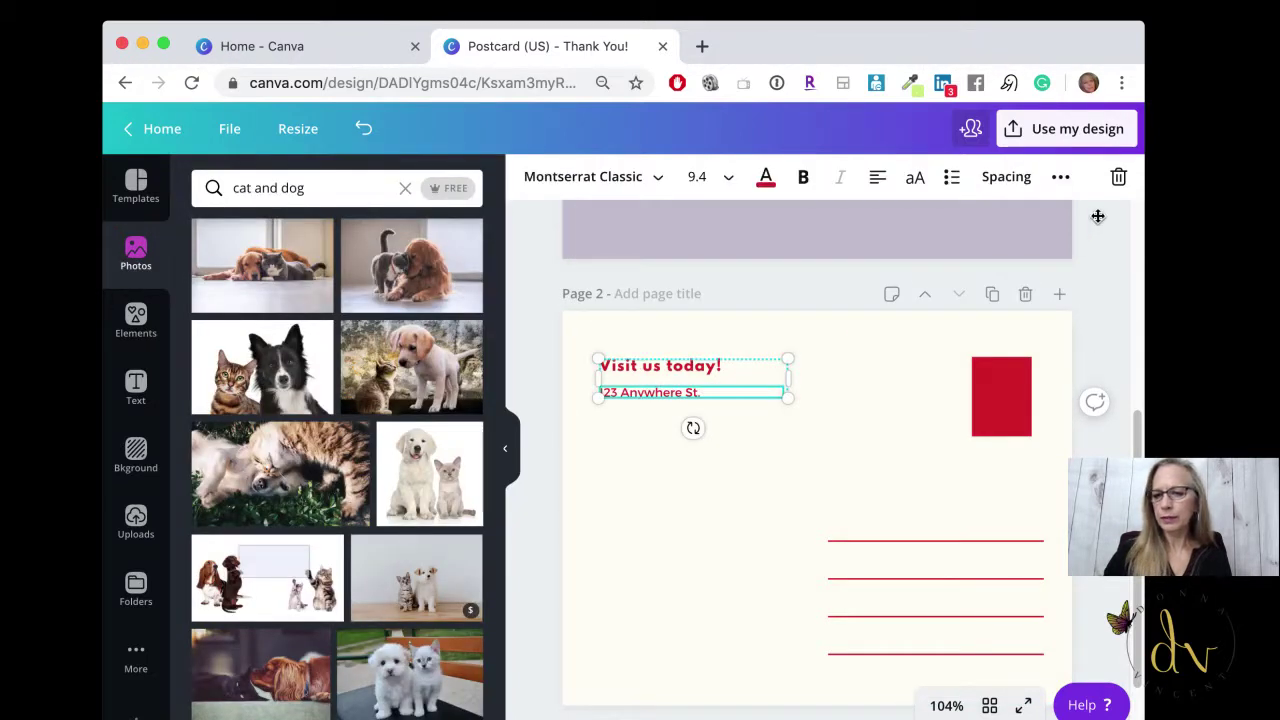
left_click(1118, 177)
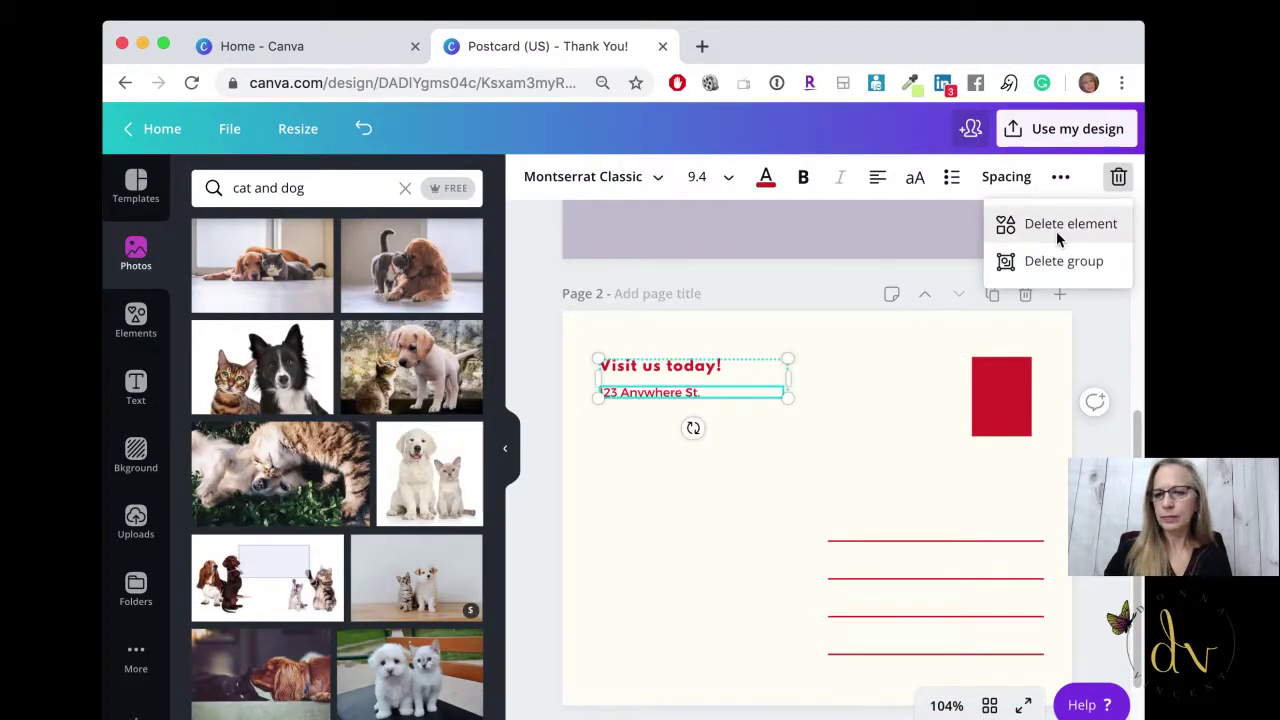
left_click(1058, 259)
scroll(733, 528, "down", 2)
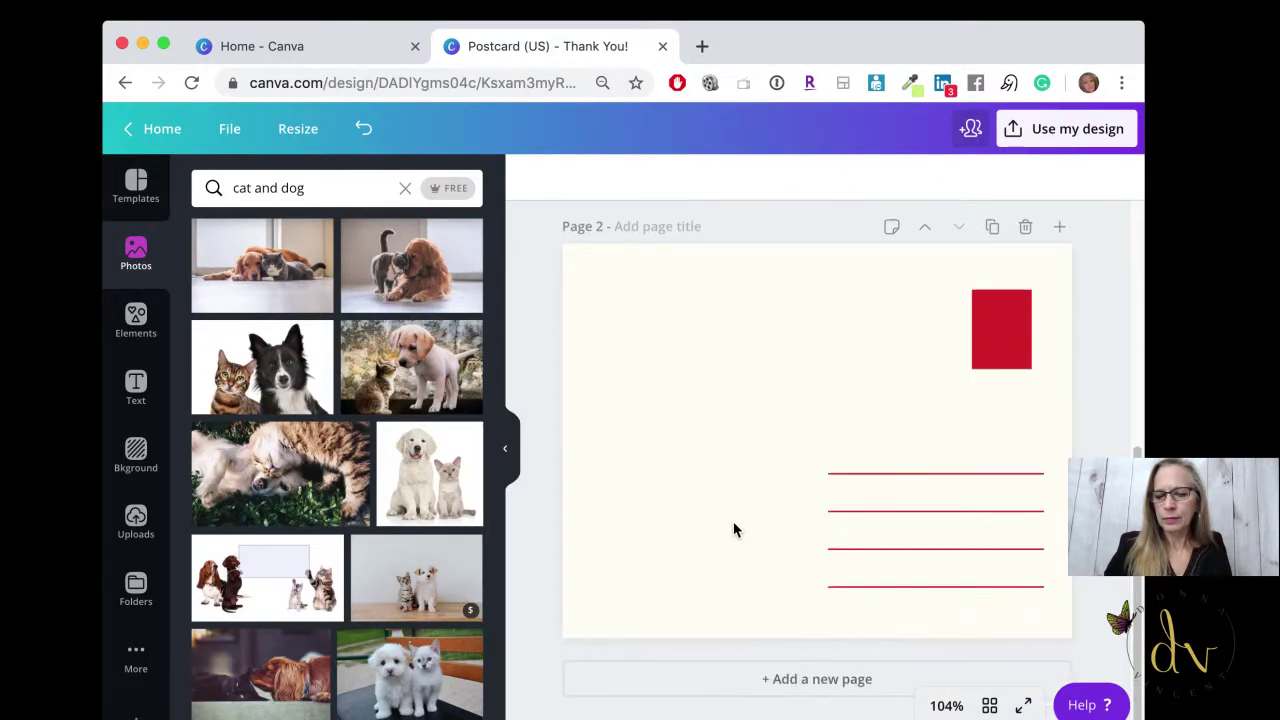
Step: Recolour the back page's red writing lines and stamp rectangle to lavender-grey
left_click(897, 478)
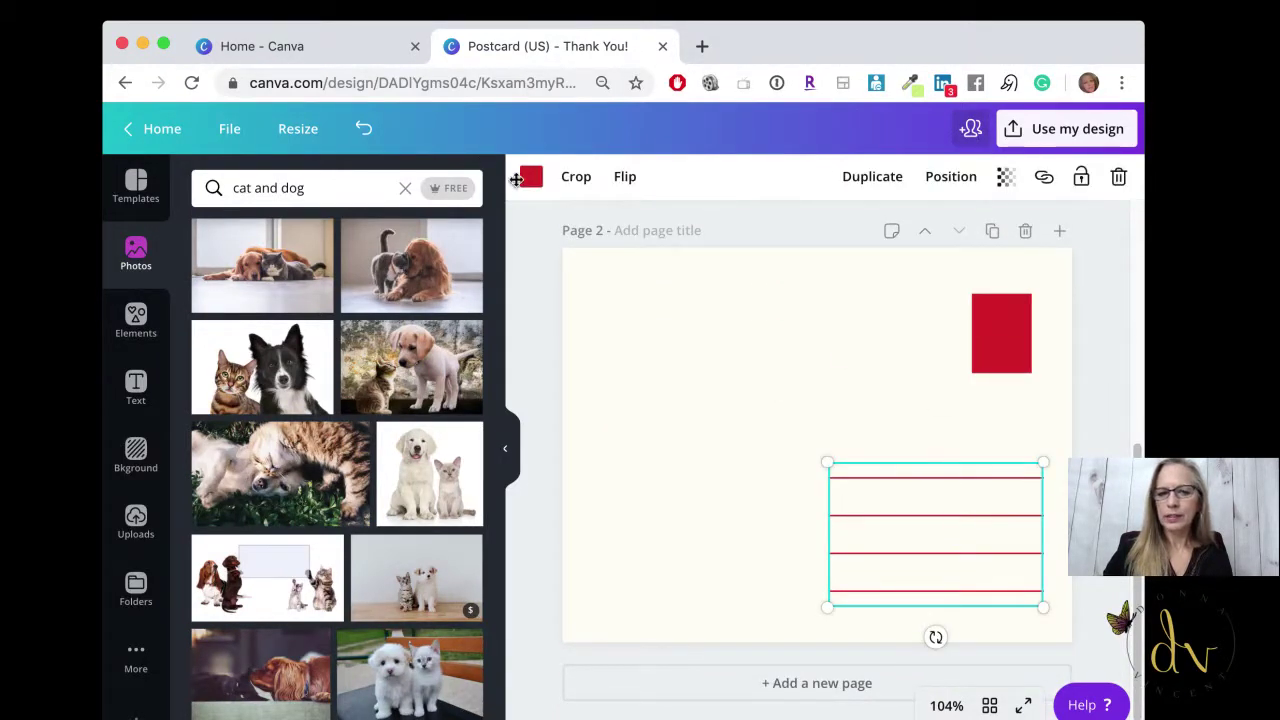
left_click(529, 177)
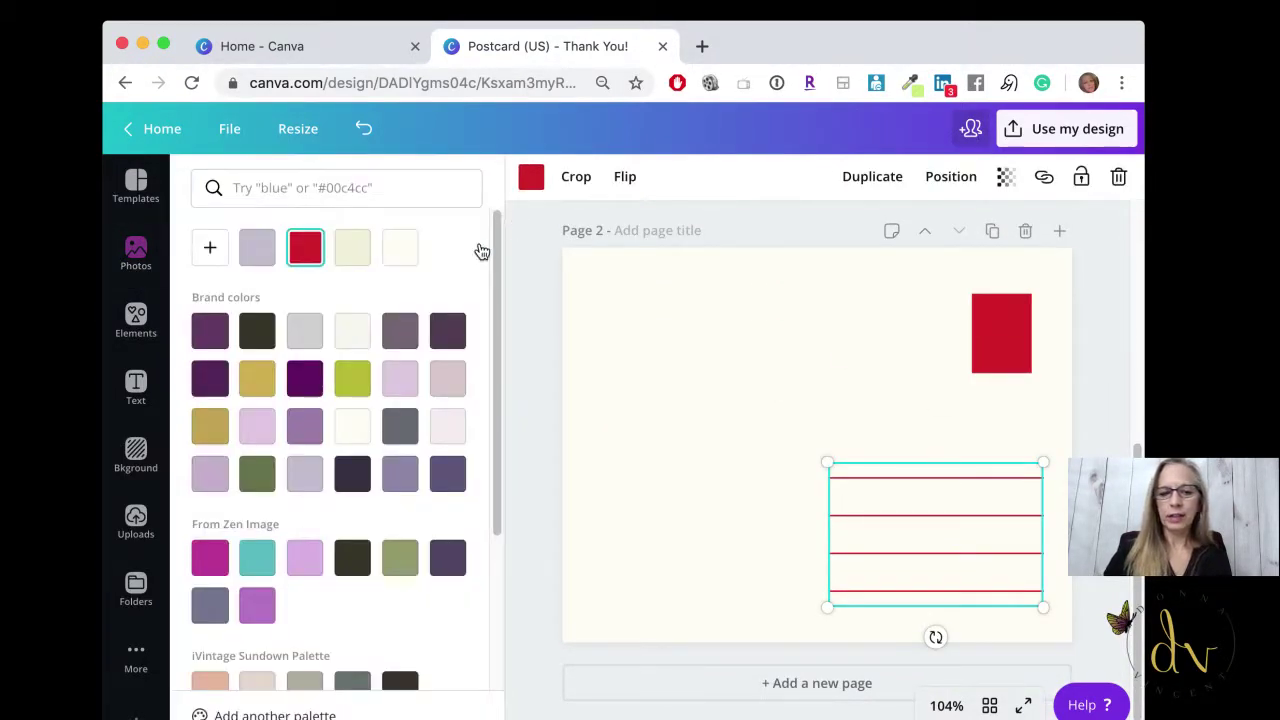
left_click(290, 467)
left_click(989, 326)
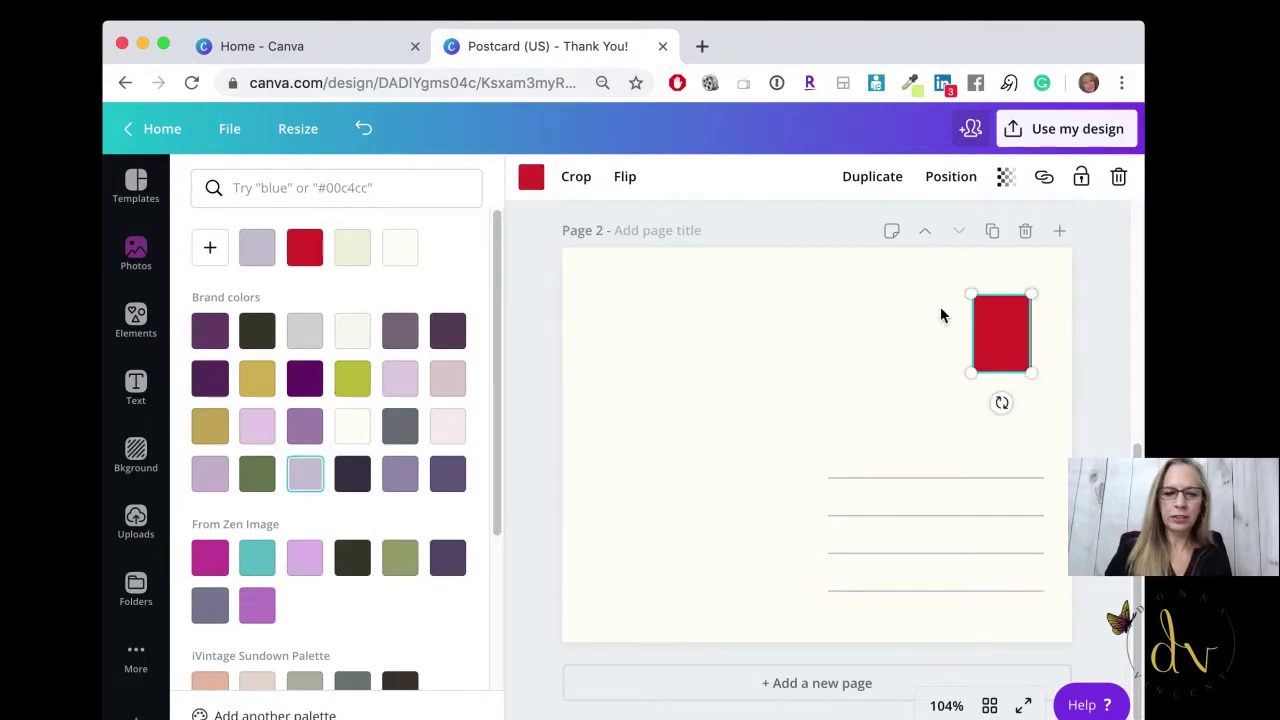
left_click(306, 486)
left_click(624, 352)
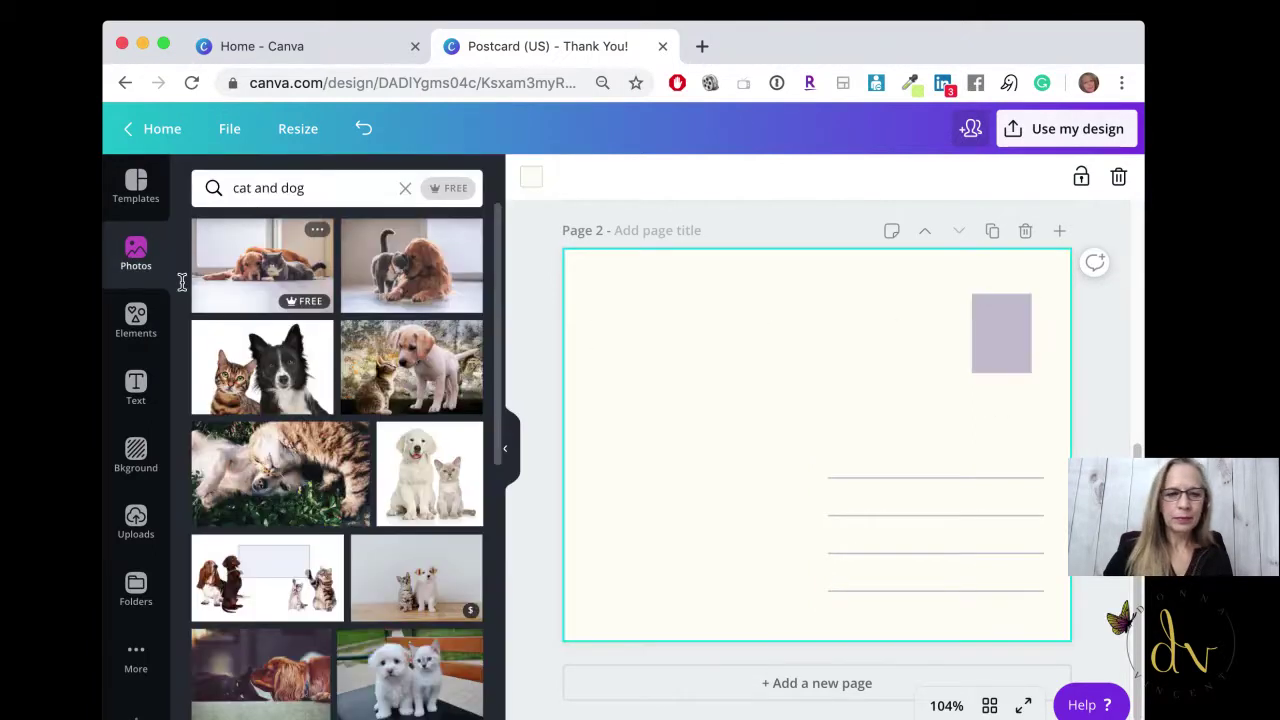
Step: Add a body text box to the back, shrink it to about 12 pt, then delete it
left_click(135, 383)
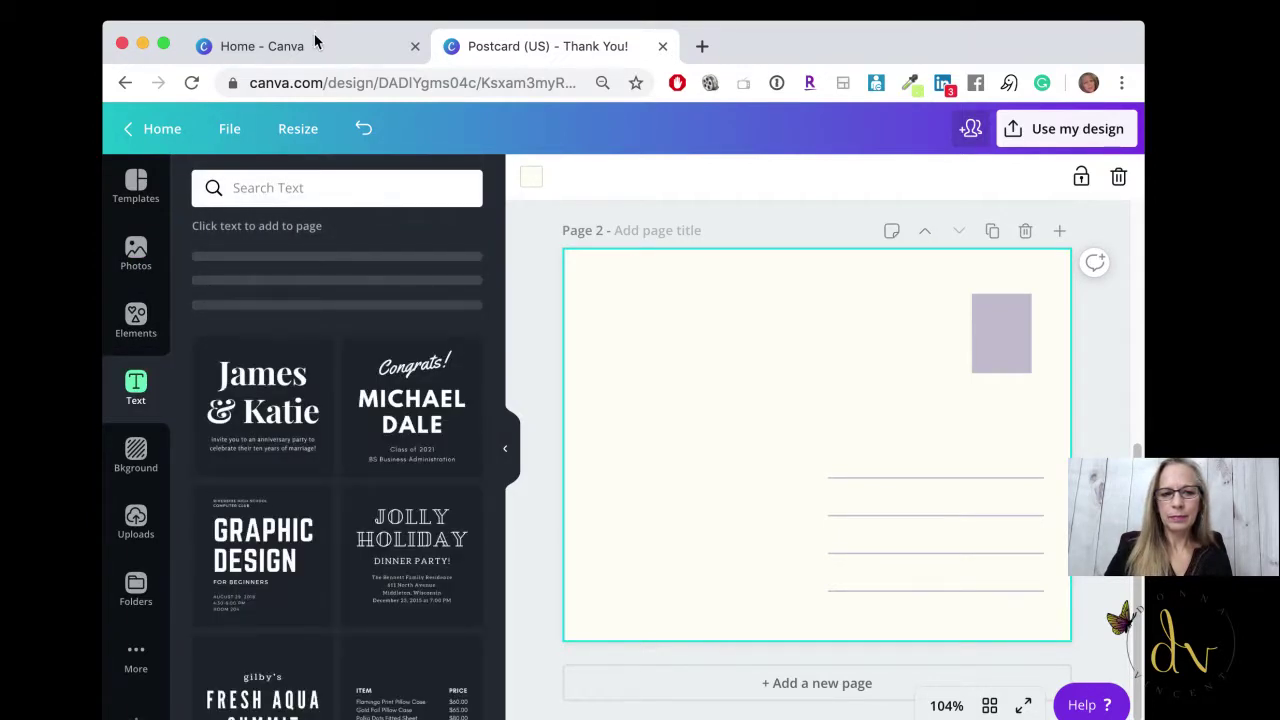
key("t")
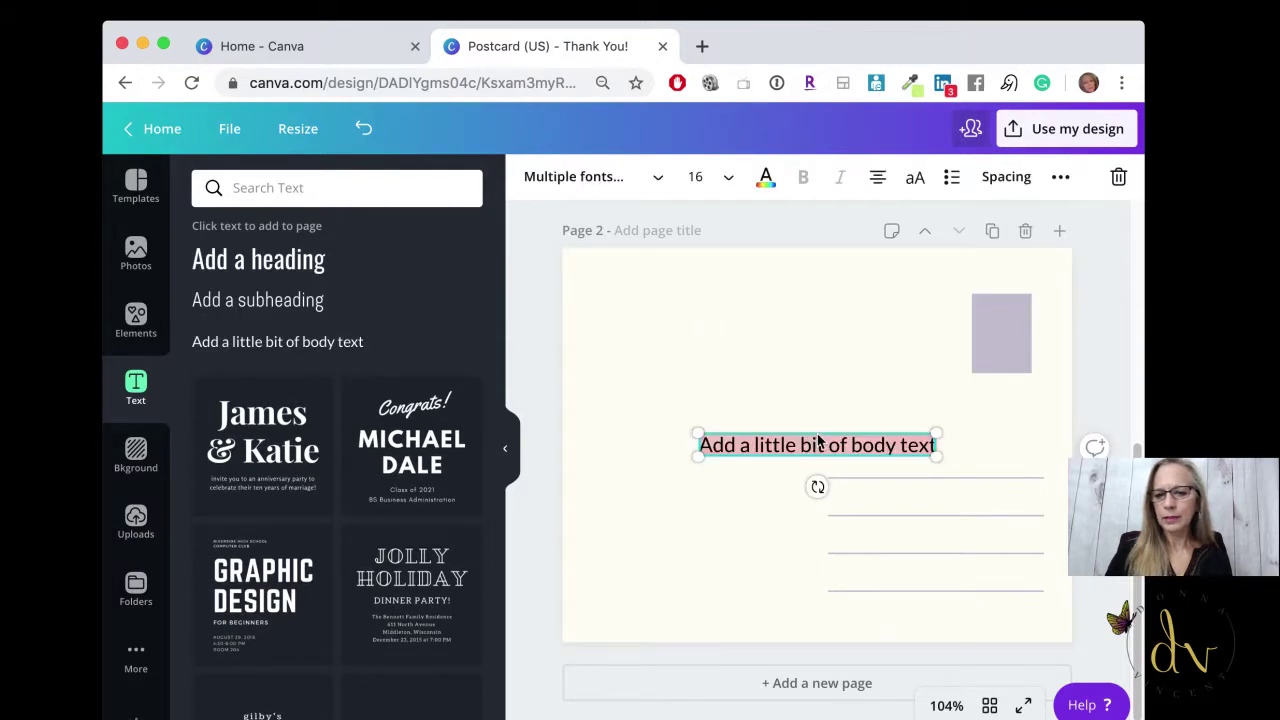
left_click_drag(820, 428, 694, 303)
left_click_drag(818, 334, 755, 329)
key("Delete")
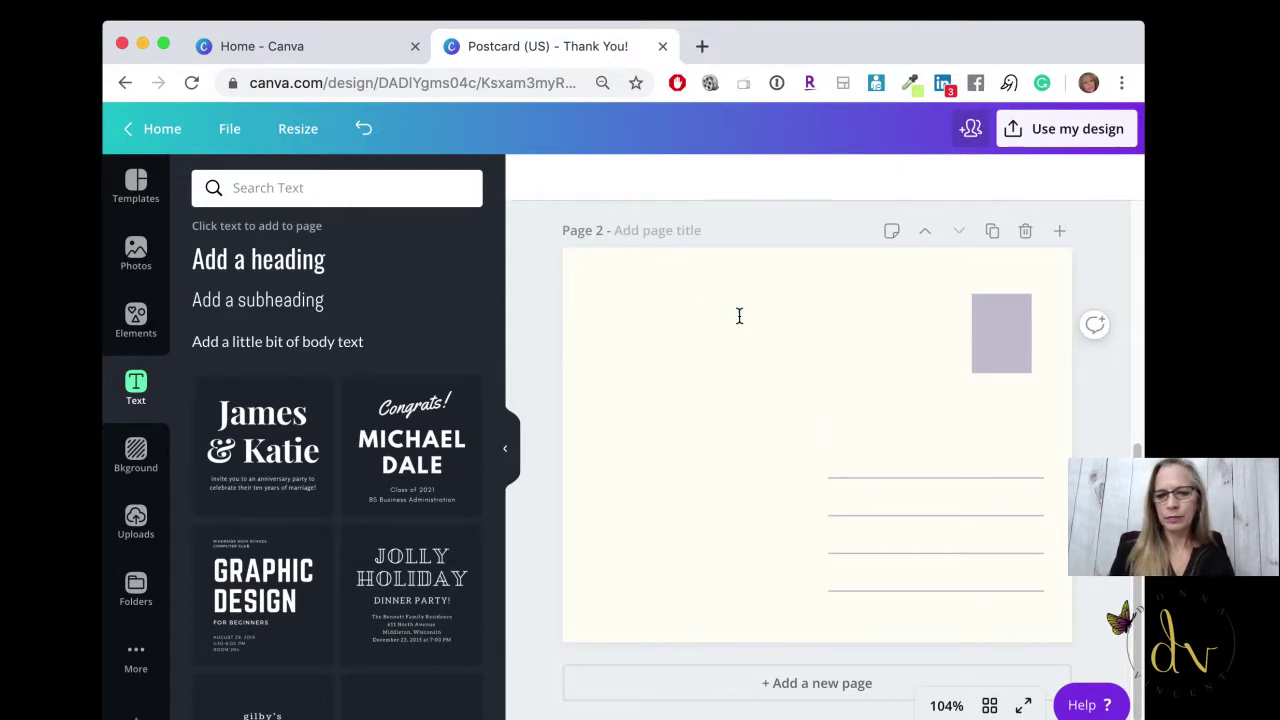
Step: Add a new body text box at the back's upper left, scaled down to 12.6 pt
left_click(323, 343)
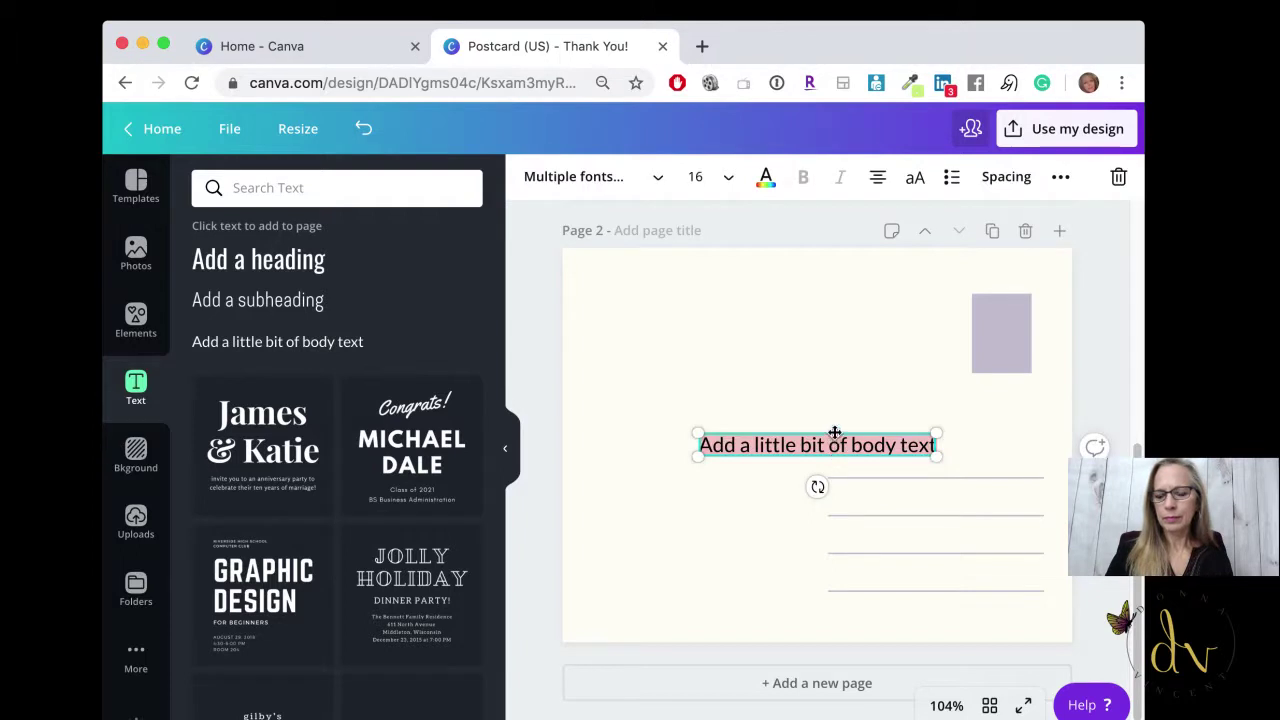
left_click_drag(834, 432, 709, 297)
left_click_drag(817, 326, 766, 322)
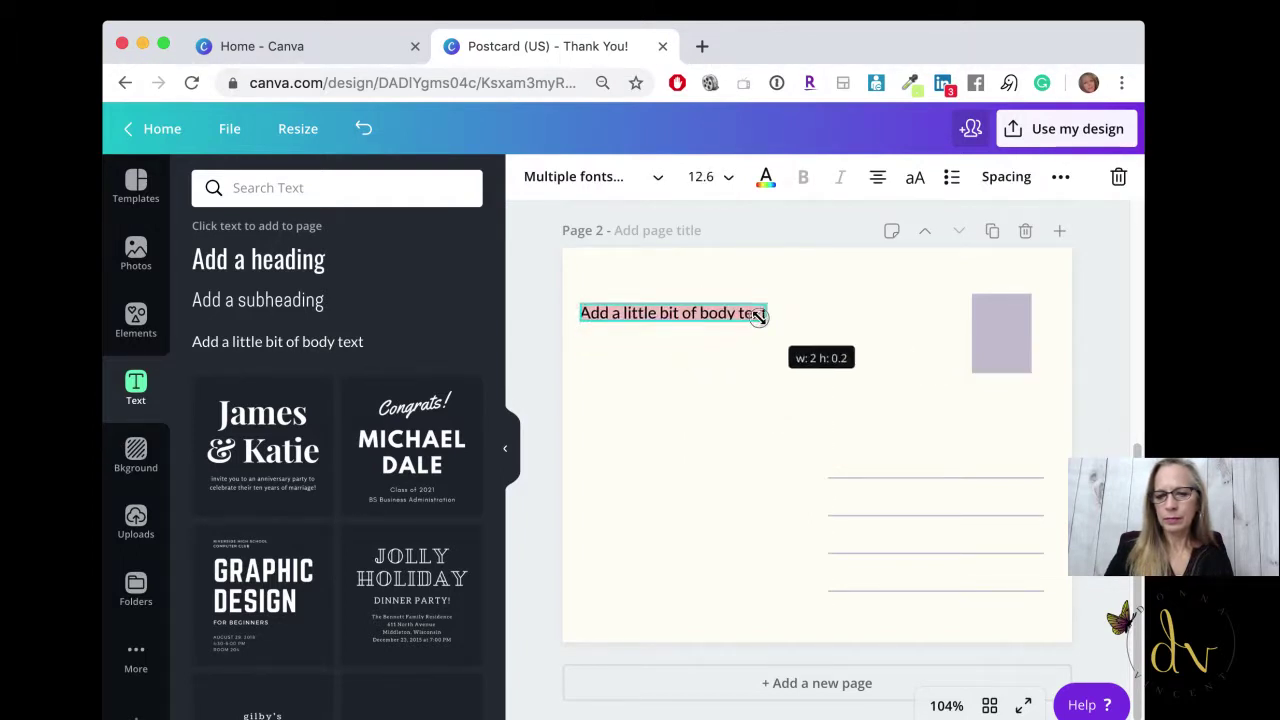
Step: Replace its placeholder wording with 'Thank you for your order.......'
left_click(724, 312)
key("BackSpace")
key("BackSpace")
key("BackSpace")
key("BackSpace")
key("BackSpace")
key("BackSpace")
key("BackSpace")
key("BackSpace")
key("BackSpace")
key("BackSpace")
key("BackSpace")
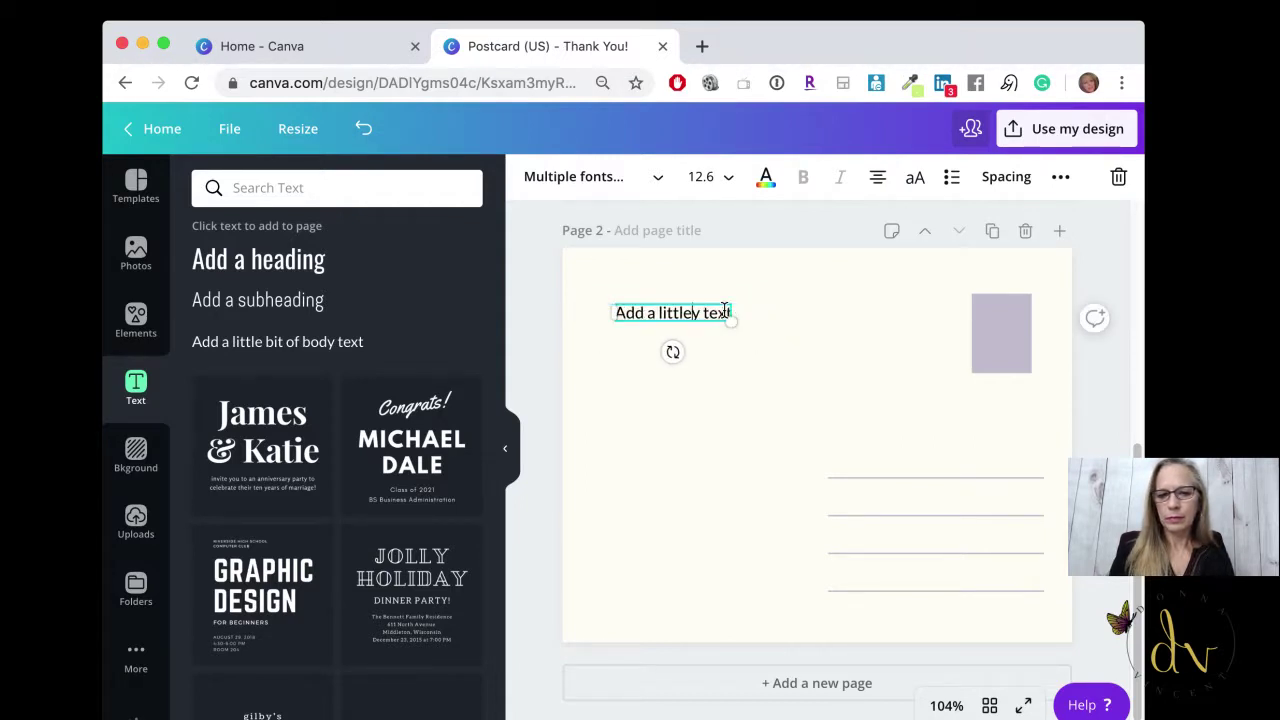
key("BackSpace")
key("BackSpace")
key("BackSpace")
key("BackSpace")
key("BackSpace")
key("BackSpace")
key("BackSpace")
key("BackSpace")
key("BackSpace")
key("BackSpace")
key("BackSpace")
key("BackSpace")
type("Thank yo")
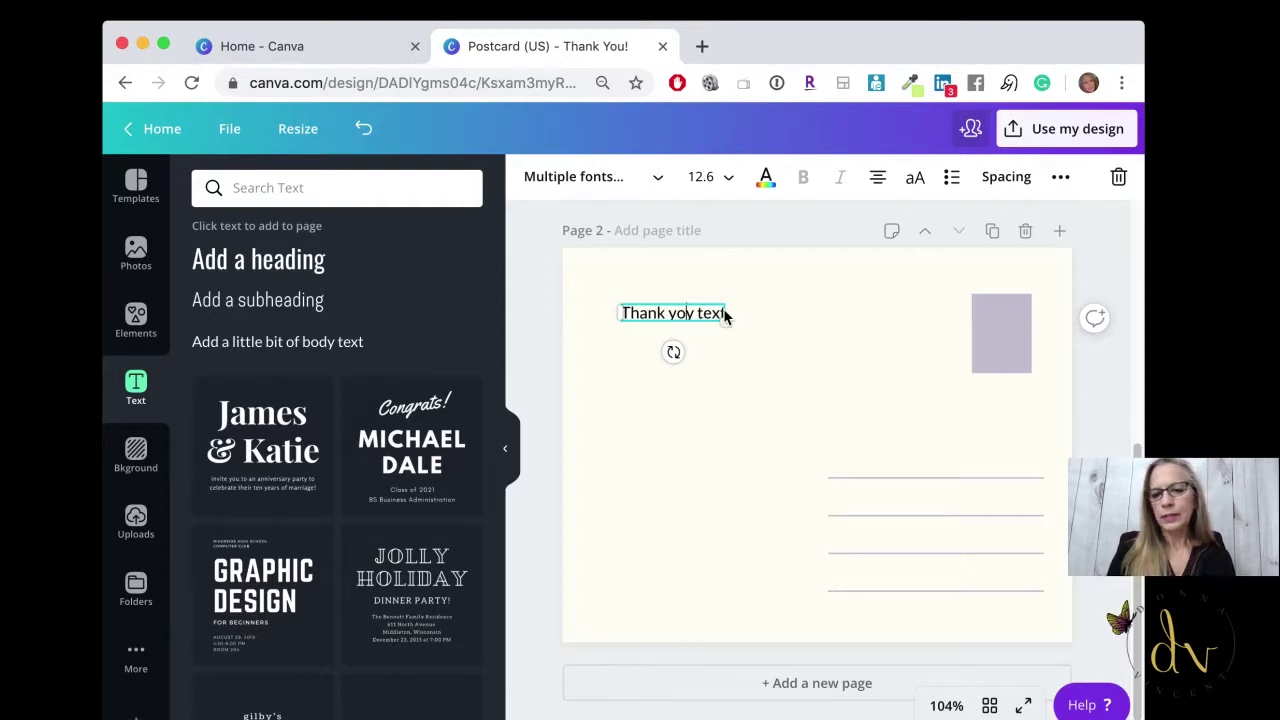
type("u for your order.......")
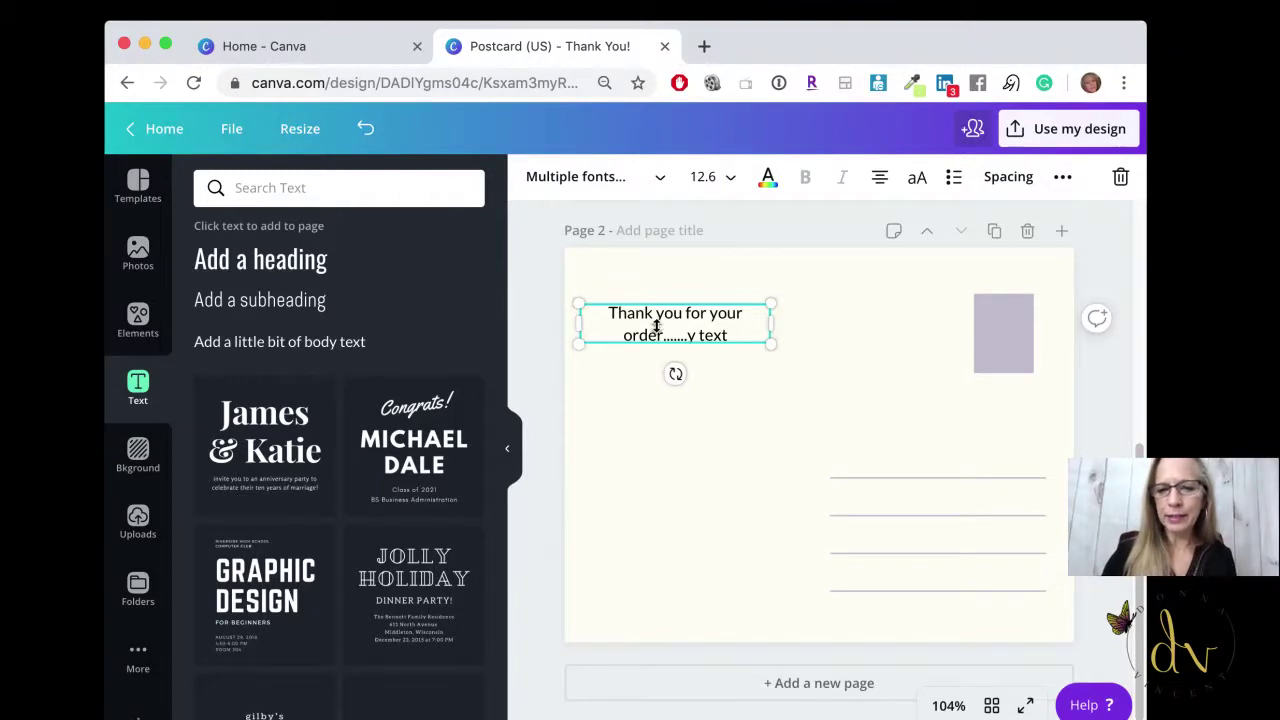
left_click_drag(740, 328, 684, 326)
key("BackSpace")
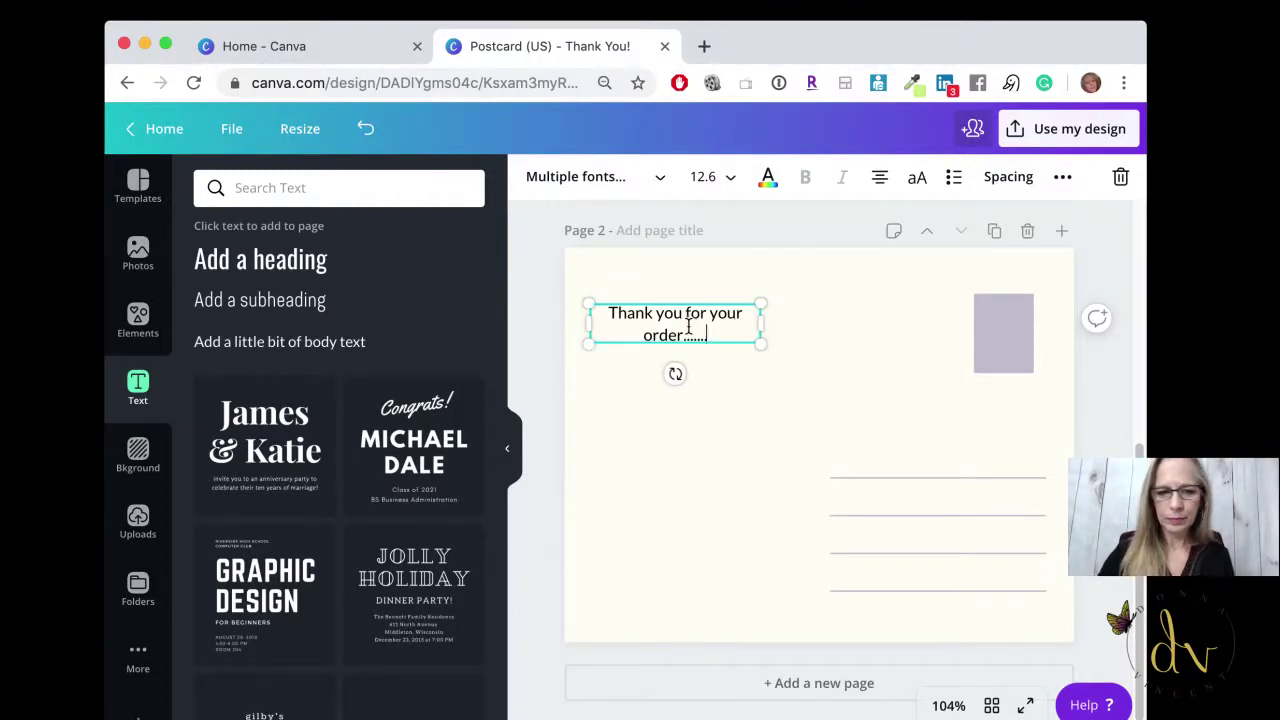
Step: Add a one-line 12 pt text box along the postcard back's bottom edge reading 'Website url'
left_click(292, 342)
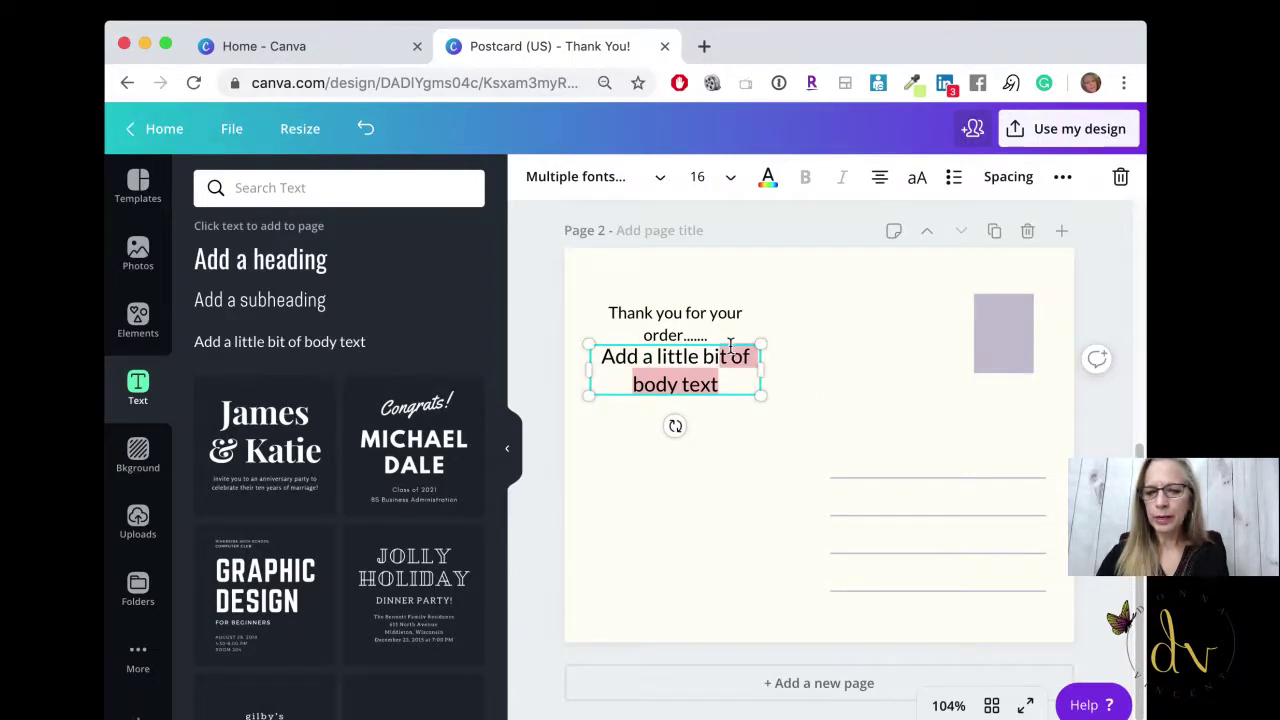
left_click_drag(730, 340, 973, 590)
left_click_drag(805, 586, 838, 606)
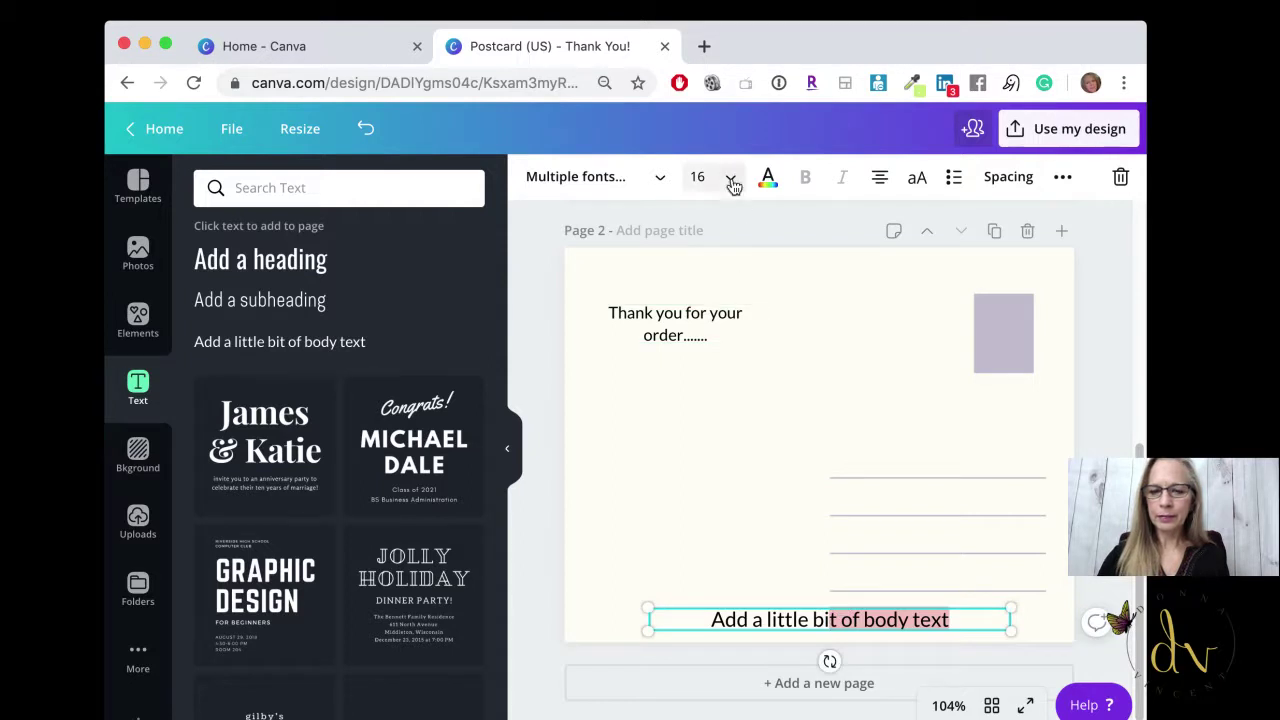
left_click(730, 177)
left_click(712, 315)
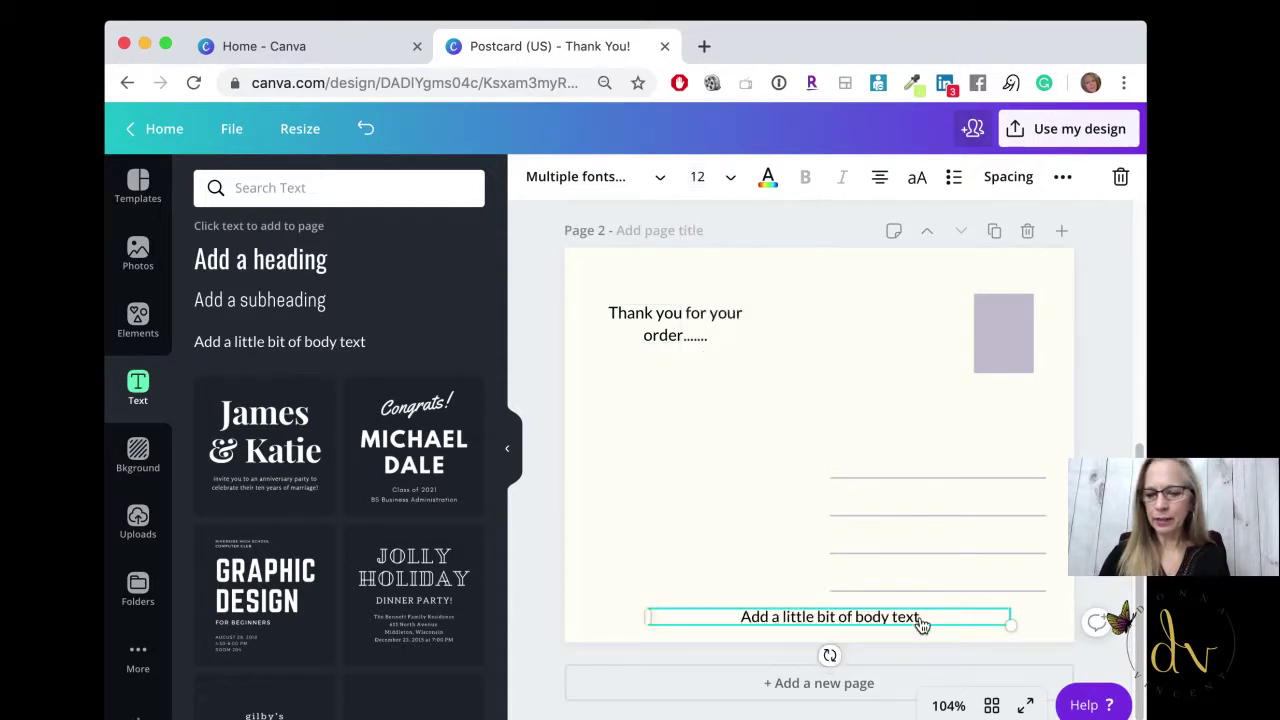
left_click_drag(936, 617, 730, 620)
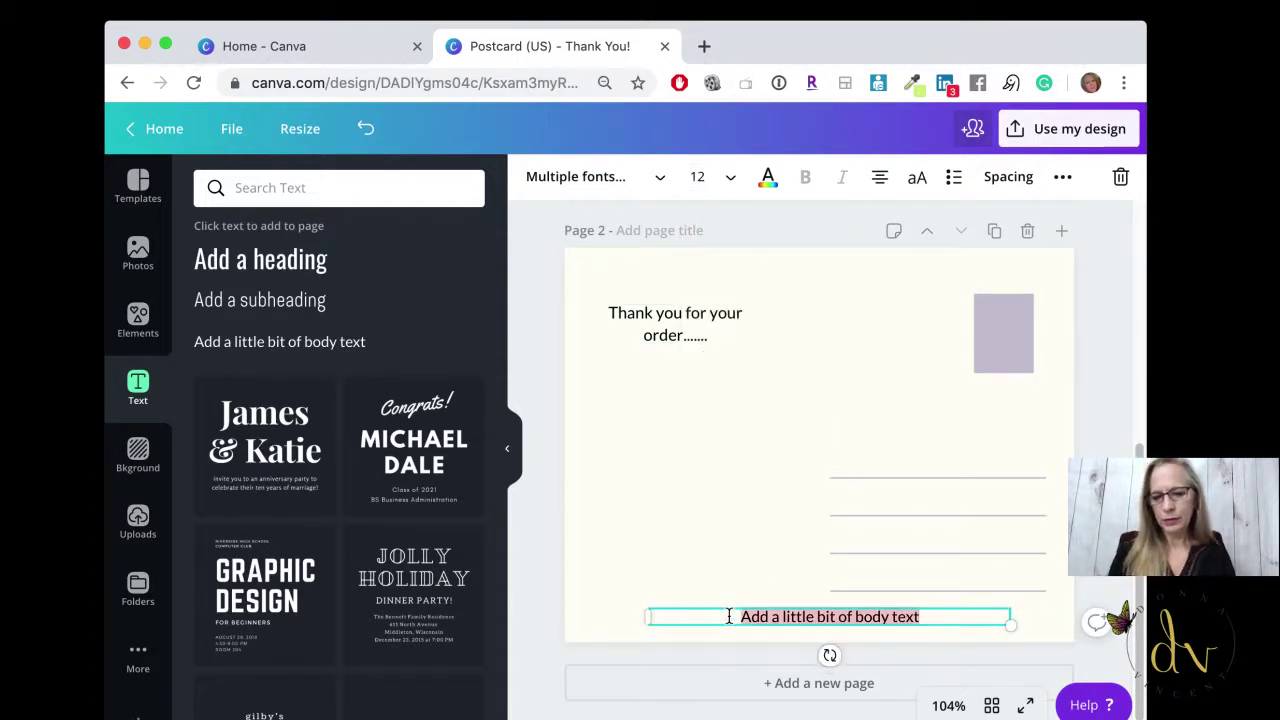
type("Website ")
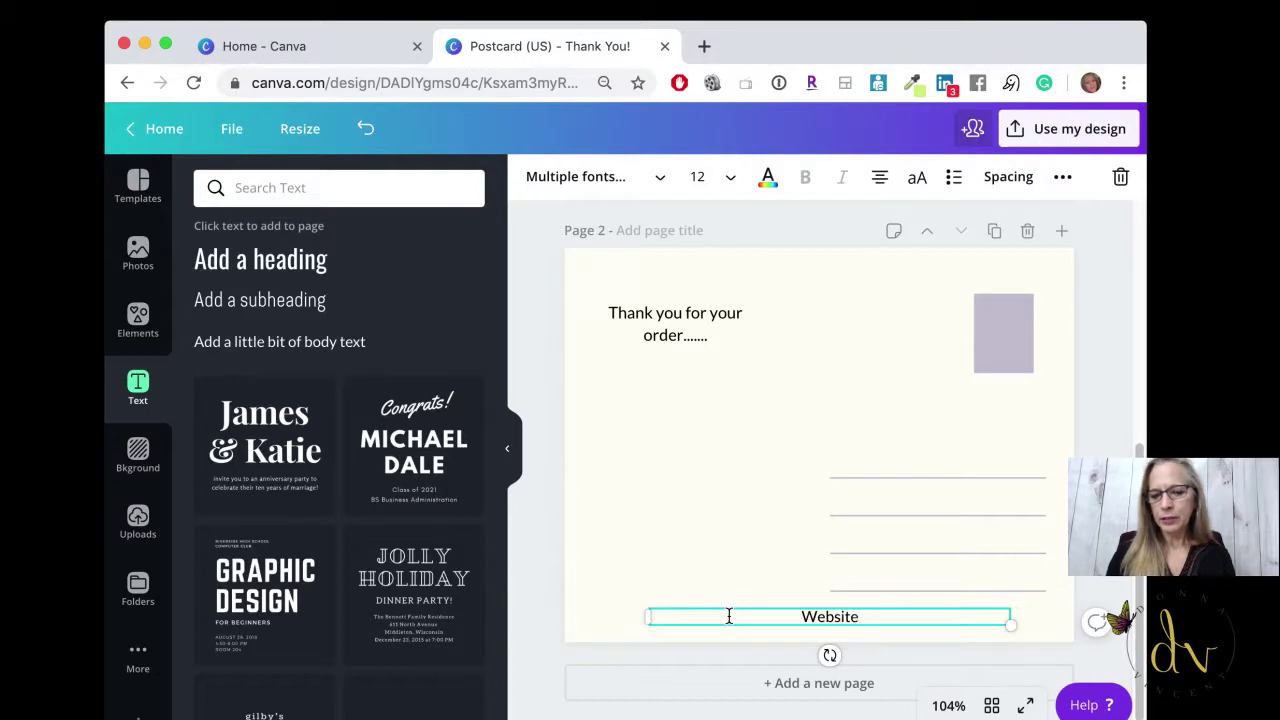
type("url")
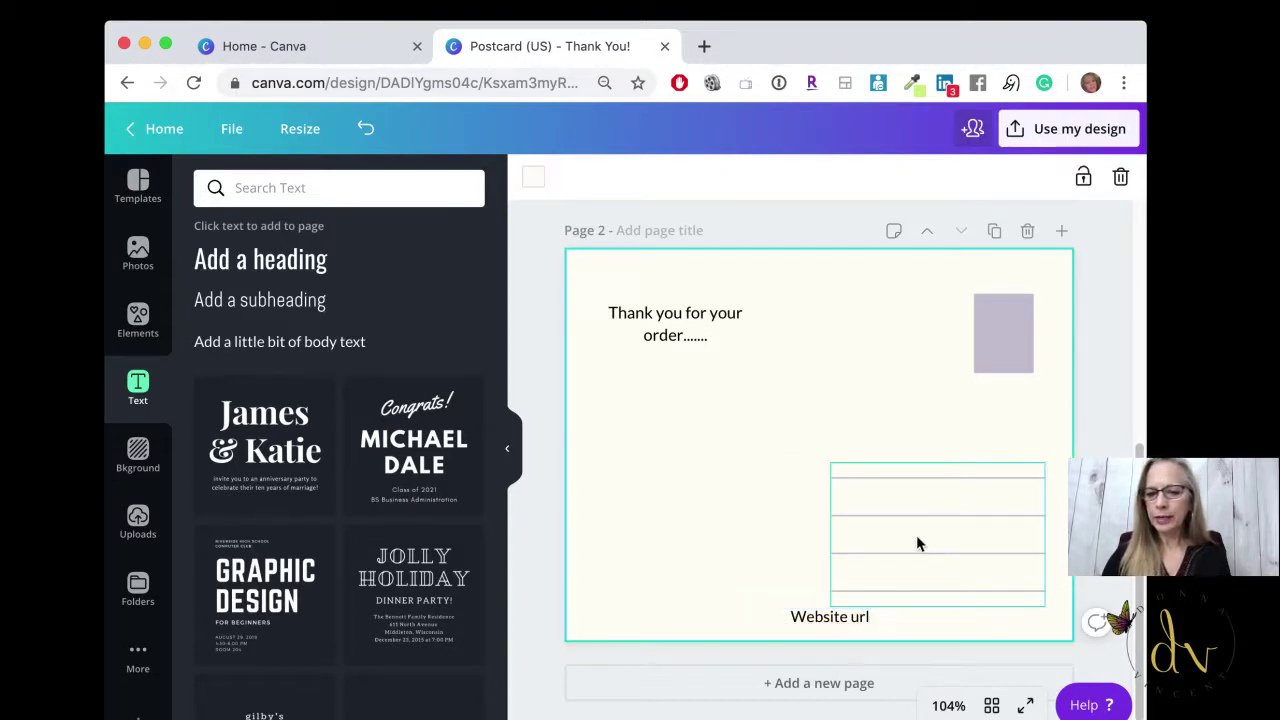
Step: Raise the address lines above the Website url line, then select the purple stamp rectangle
left_click_drag(940, 526, 937, 484)
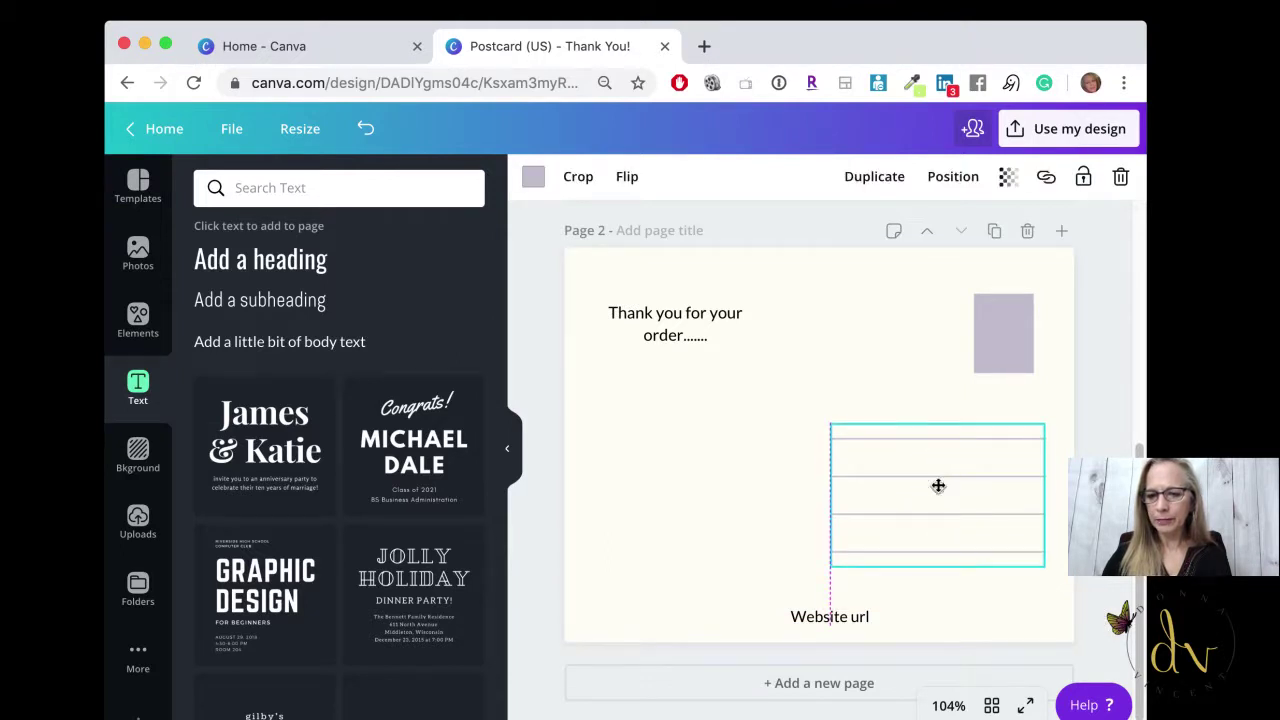
left_click(829, 374)
left_click(817, 614)
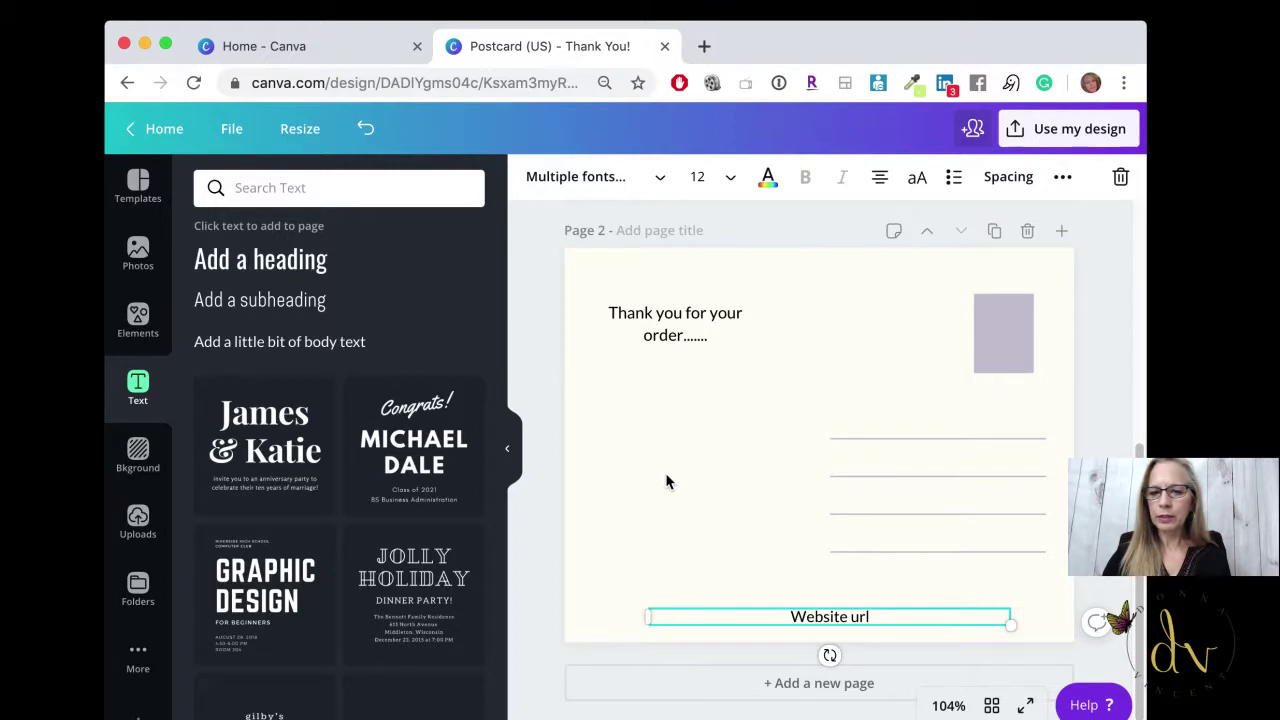
left_click(1013, 320)
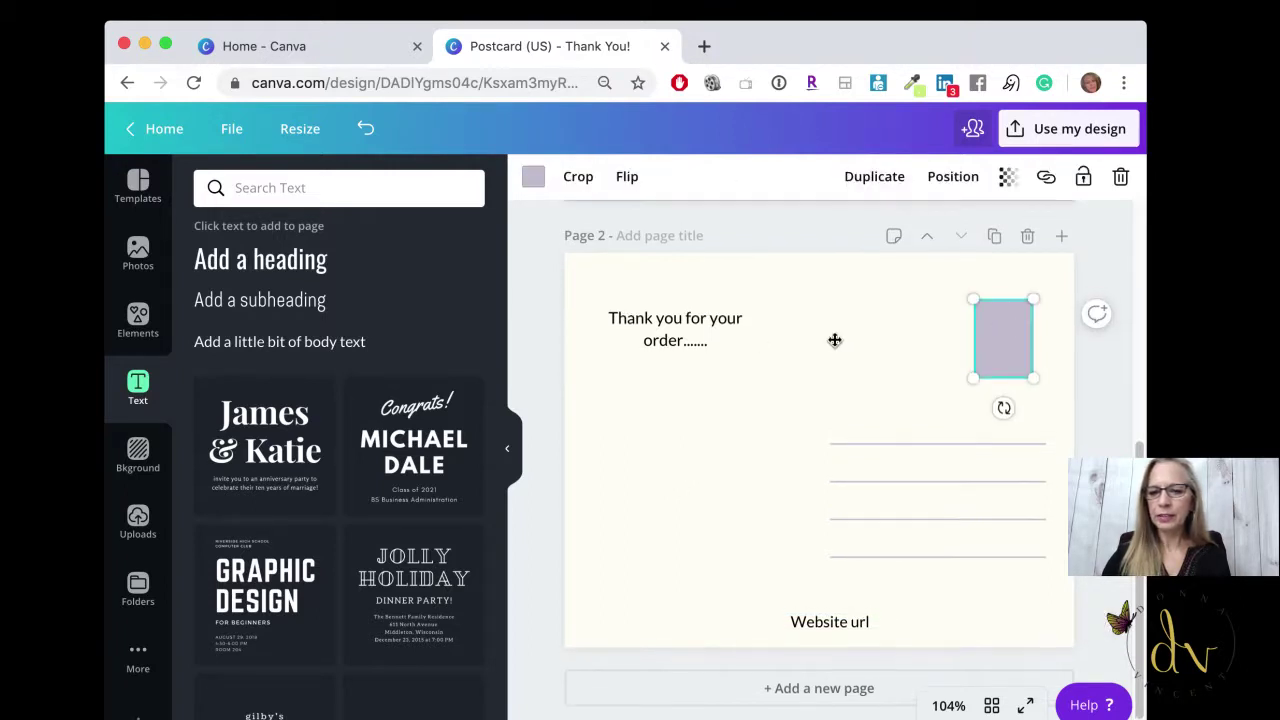
scroll(831, 342, "up", 5)
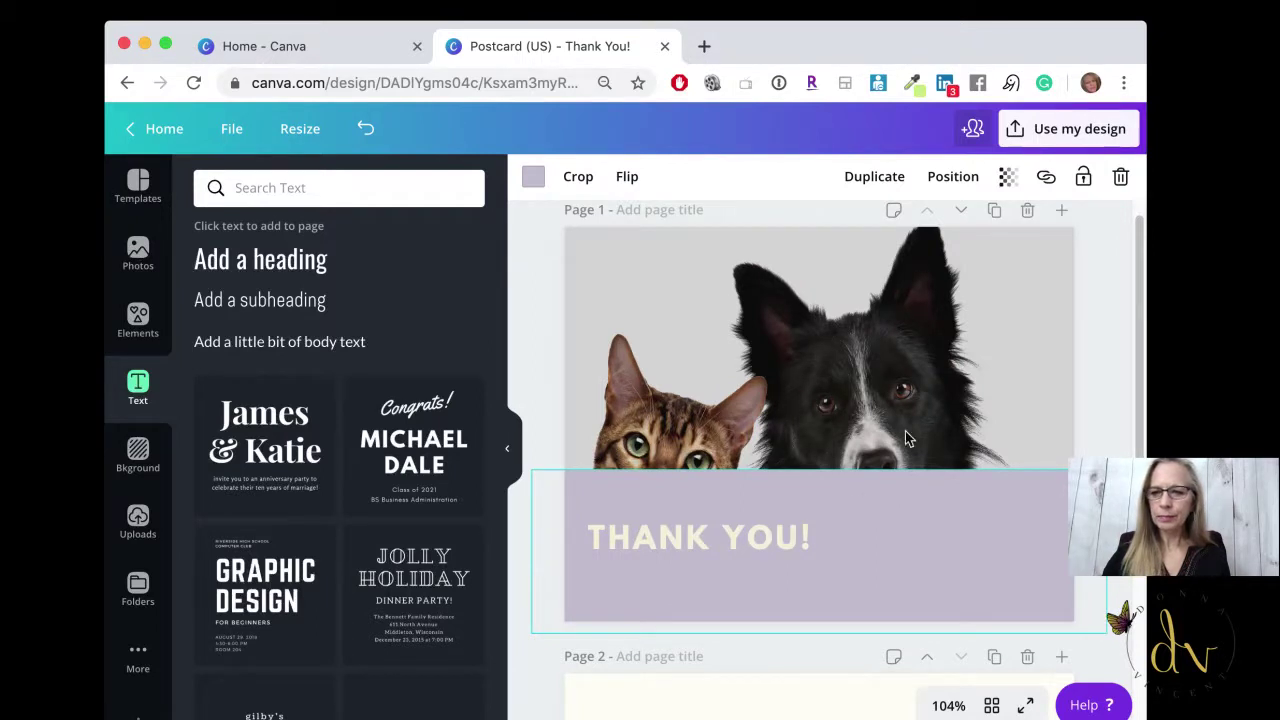
Step: Start a Print Postcards order for the double-sided 5.5 × 4.25 in design
left_click(1069, 137)
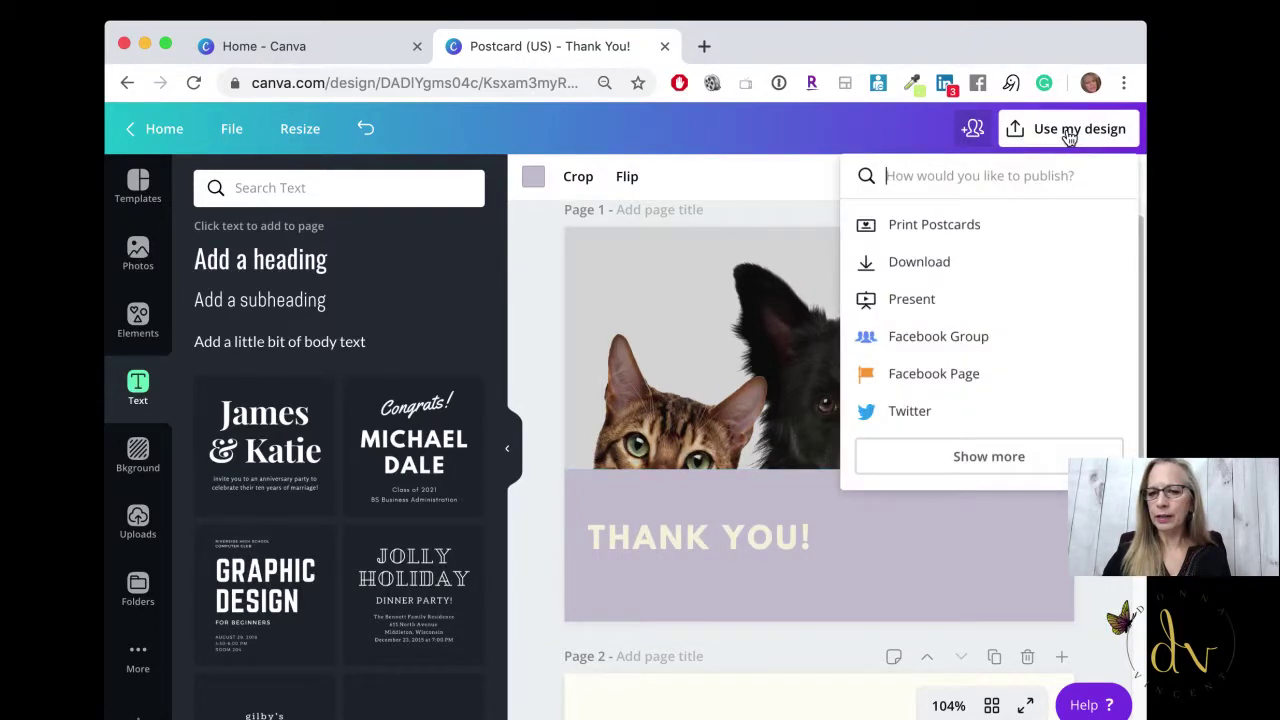
left_click(946, 225)
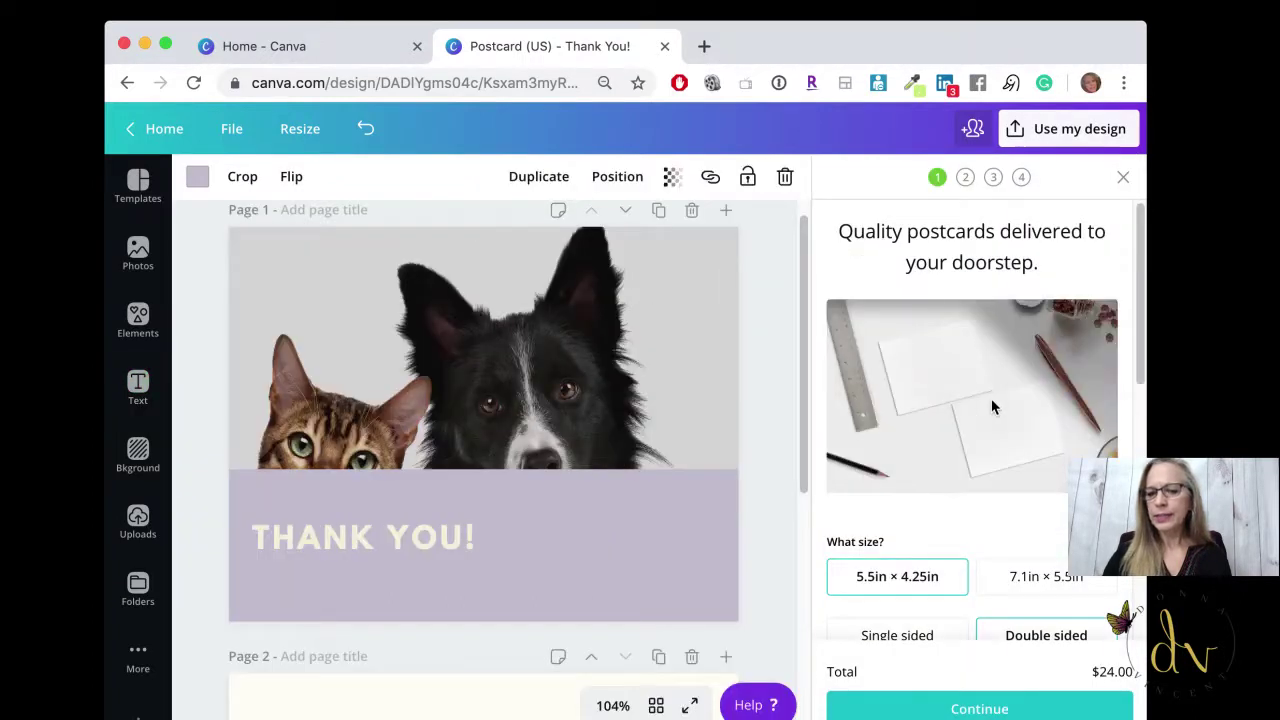
scroll(981, 404, "down", 2)
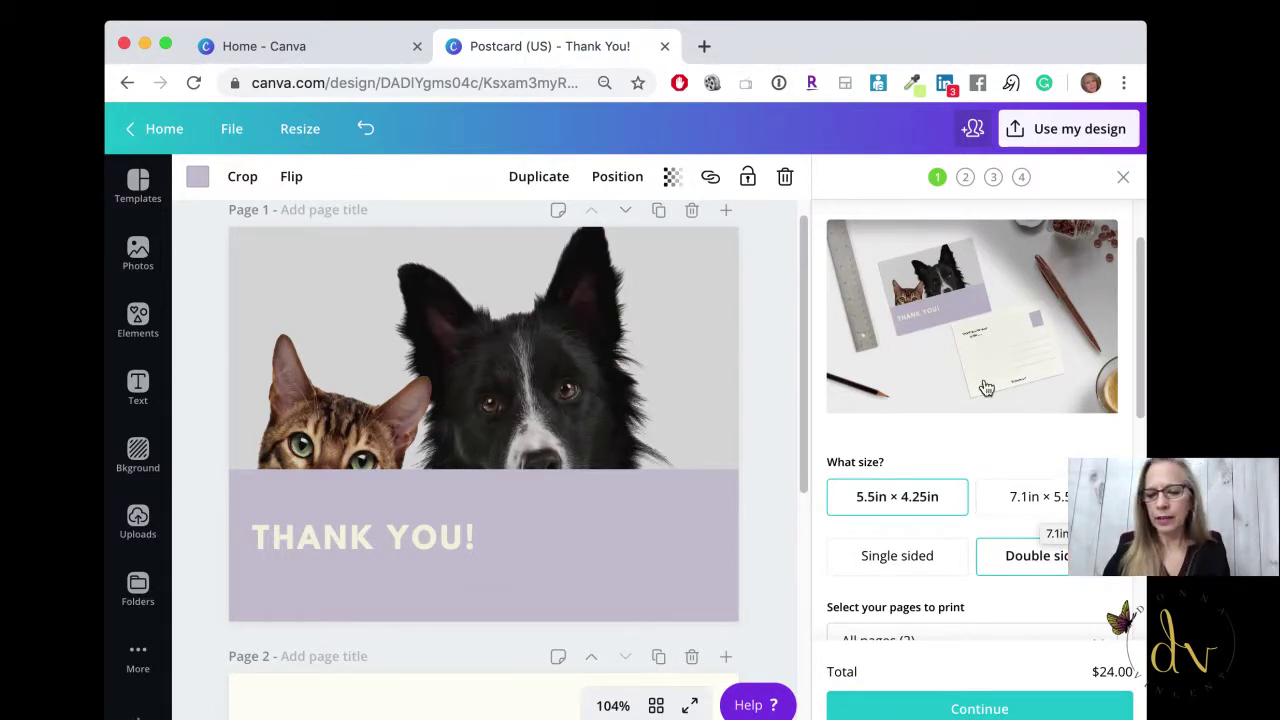
scroll(997, 408, "down", 2)
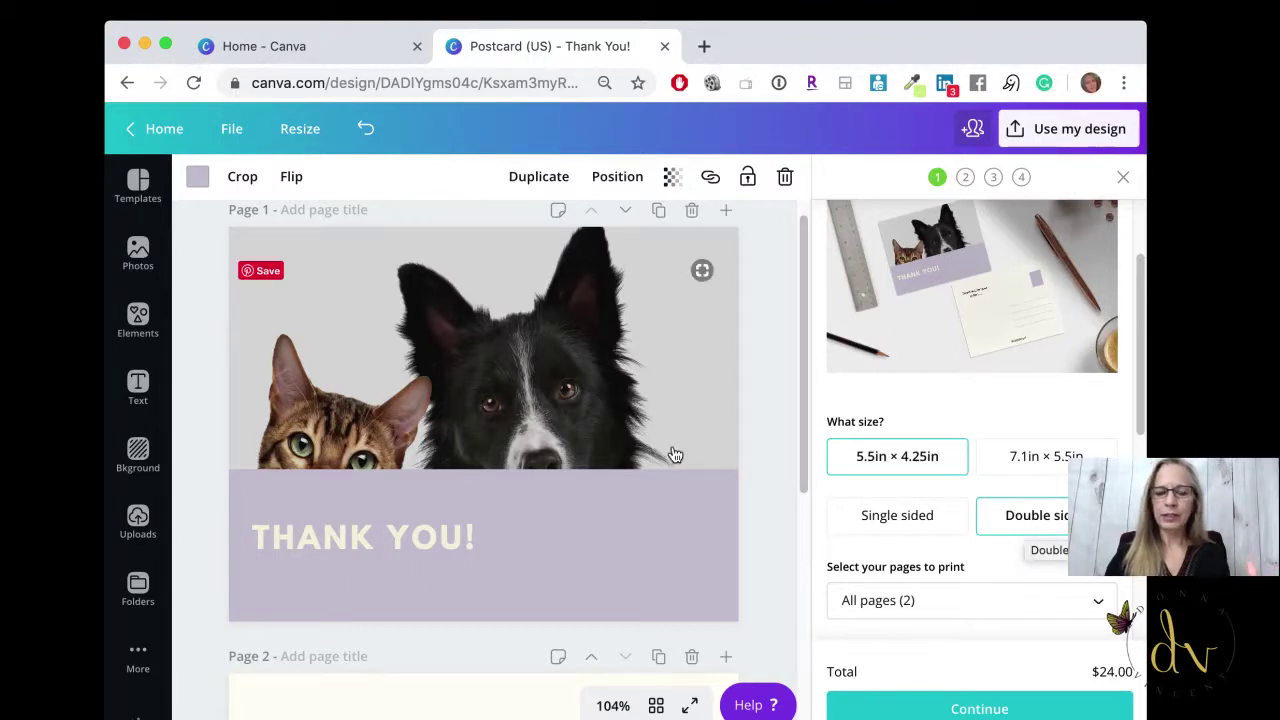
scroll(917, 518, "down", 2)
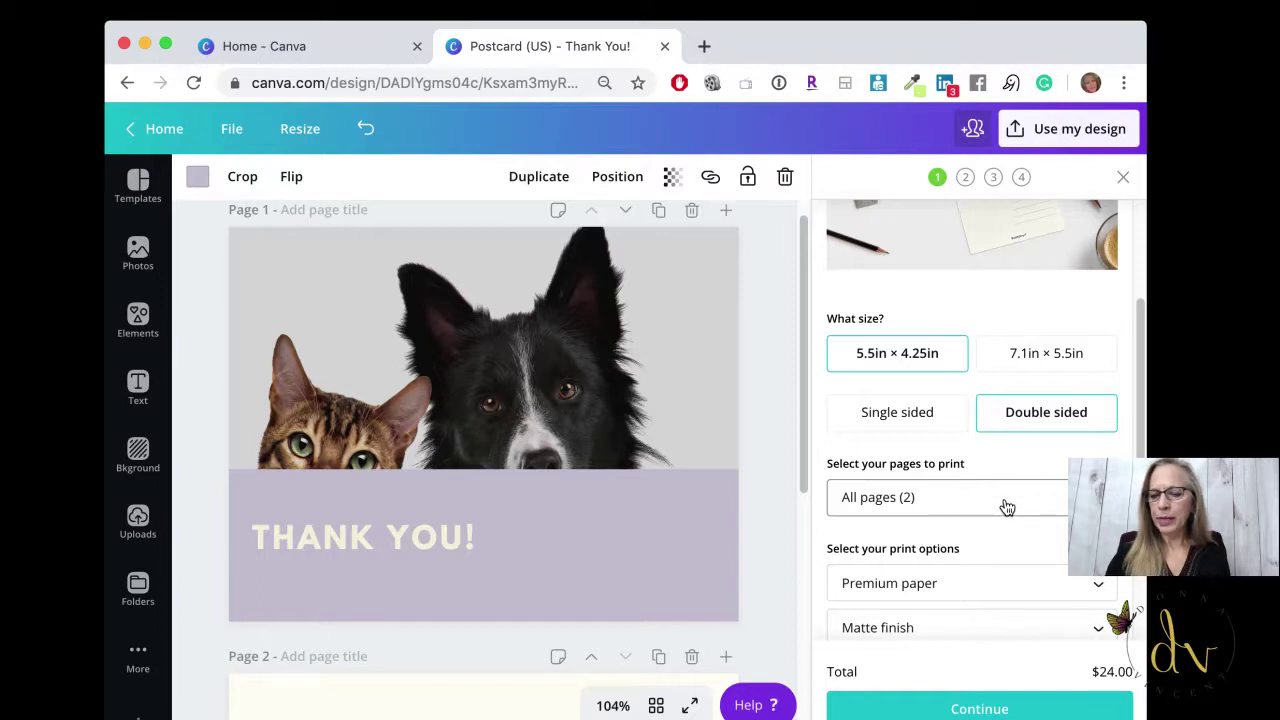
scroll(939, 489, "down", 3)
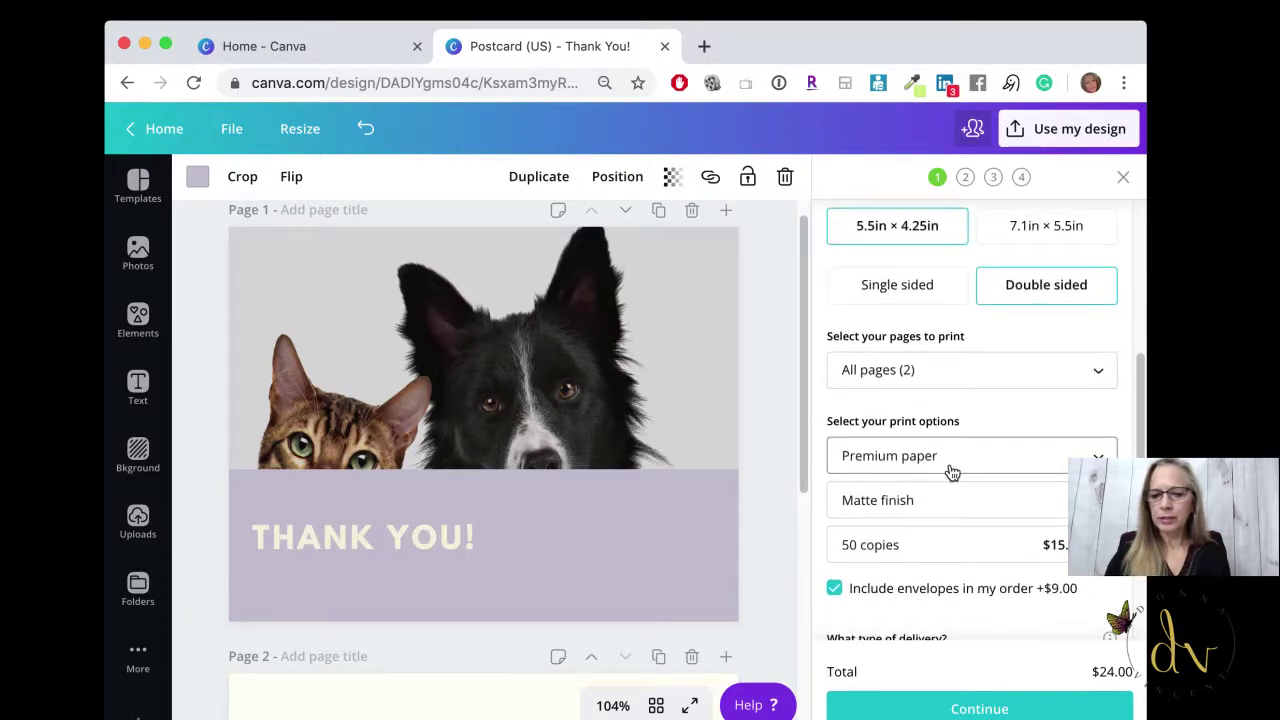
Step: Keep Premium as the postcard paper type
left_click(949, 469)
left_click(953, 472)
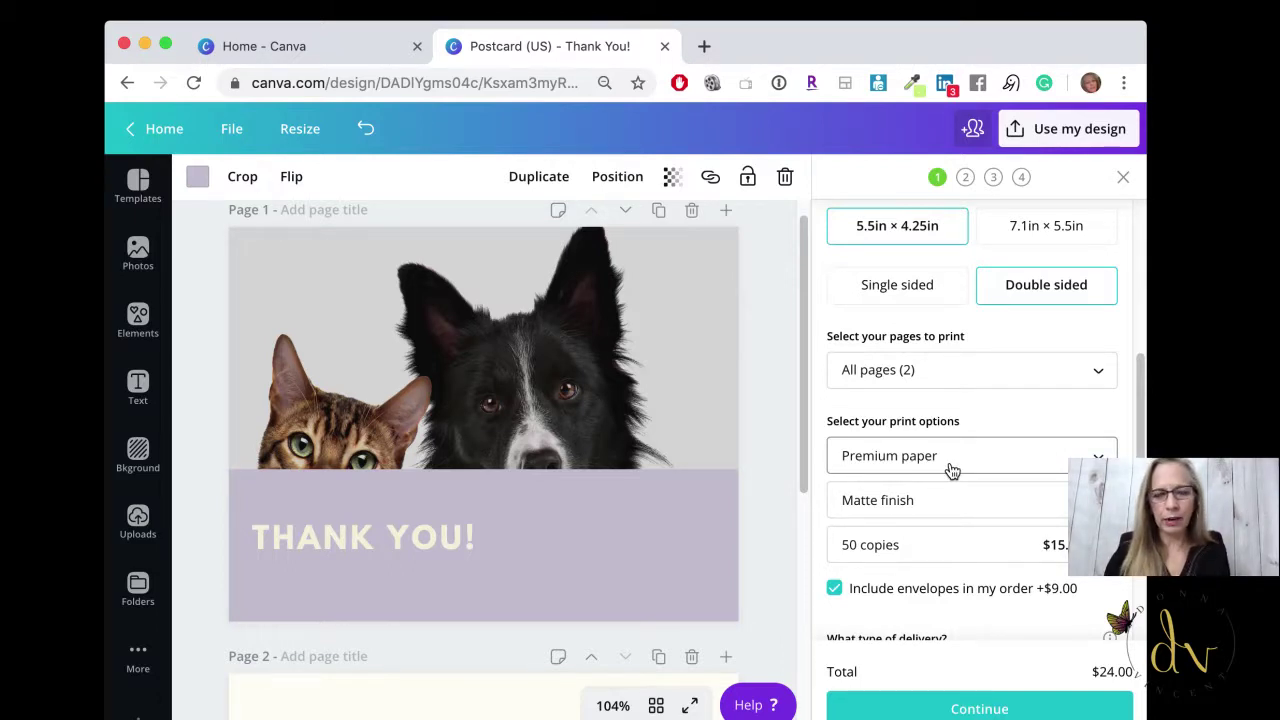
left_click(946, 502)
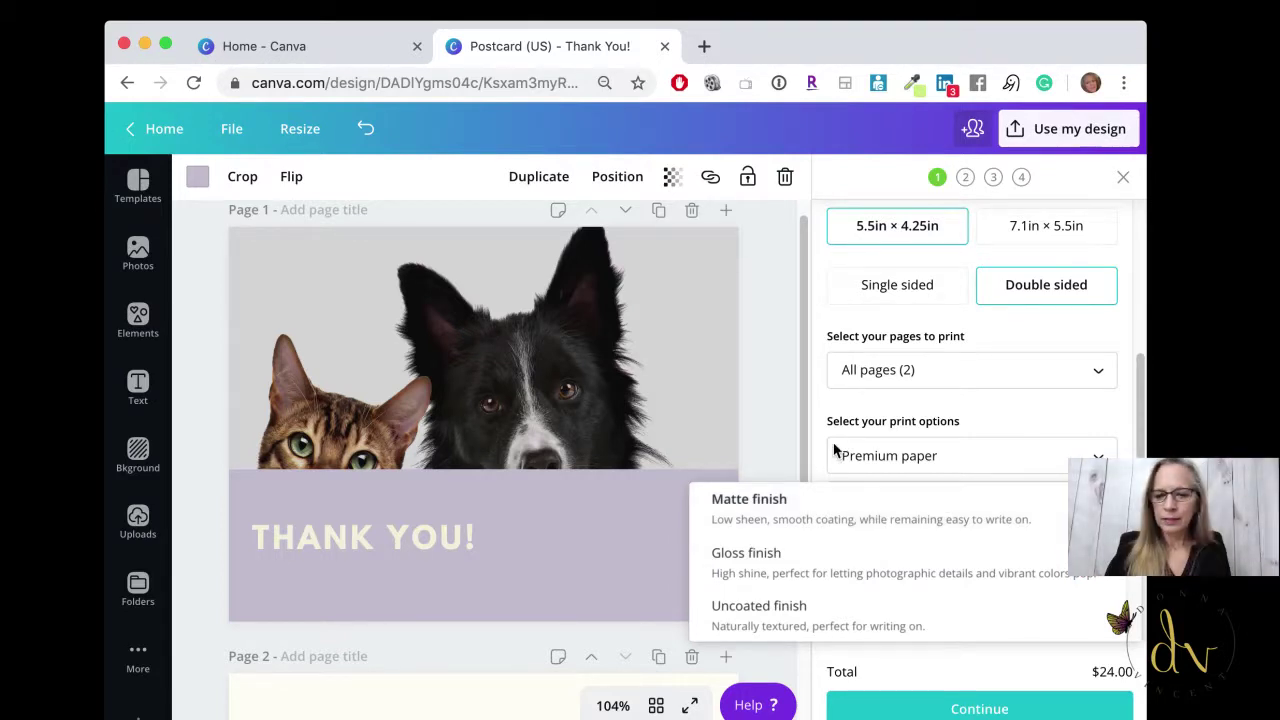
Step: Keep Matte finish and order 50 copies with envelopes, totalling $24.00
left_click(811, 464)
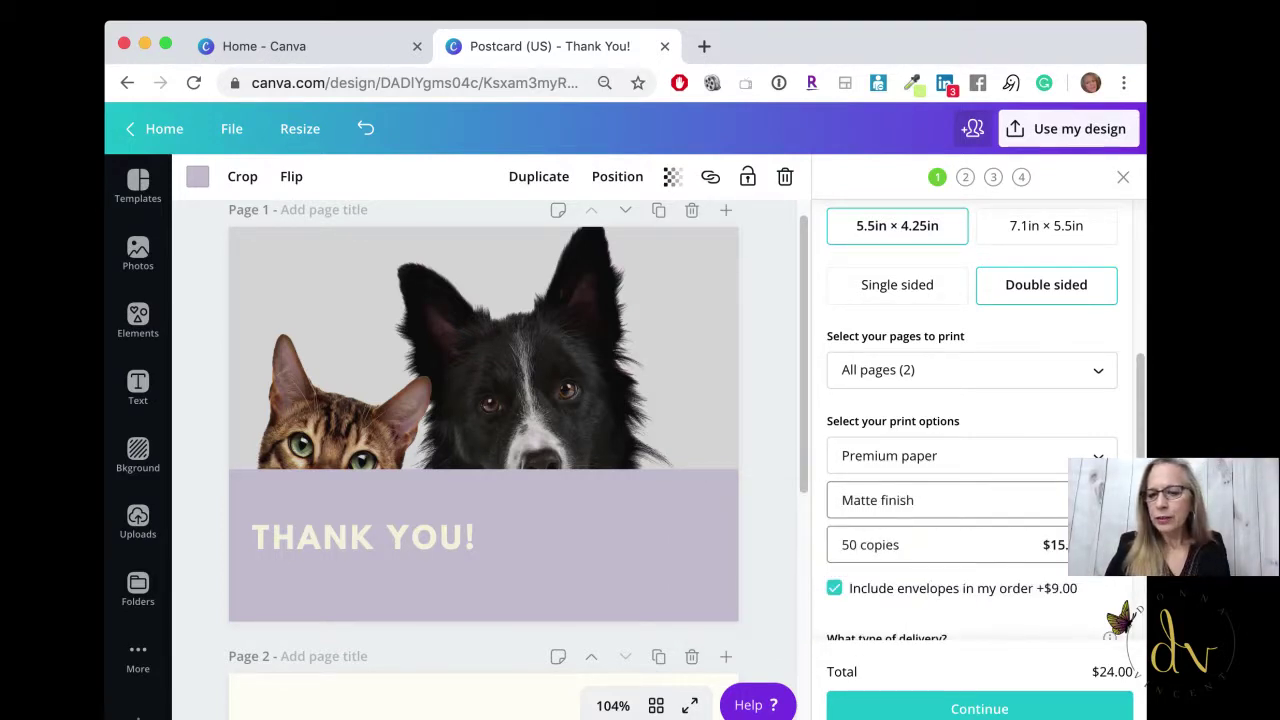
left_click(920, 550)
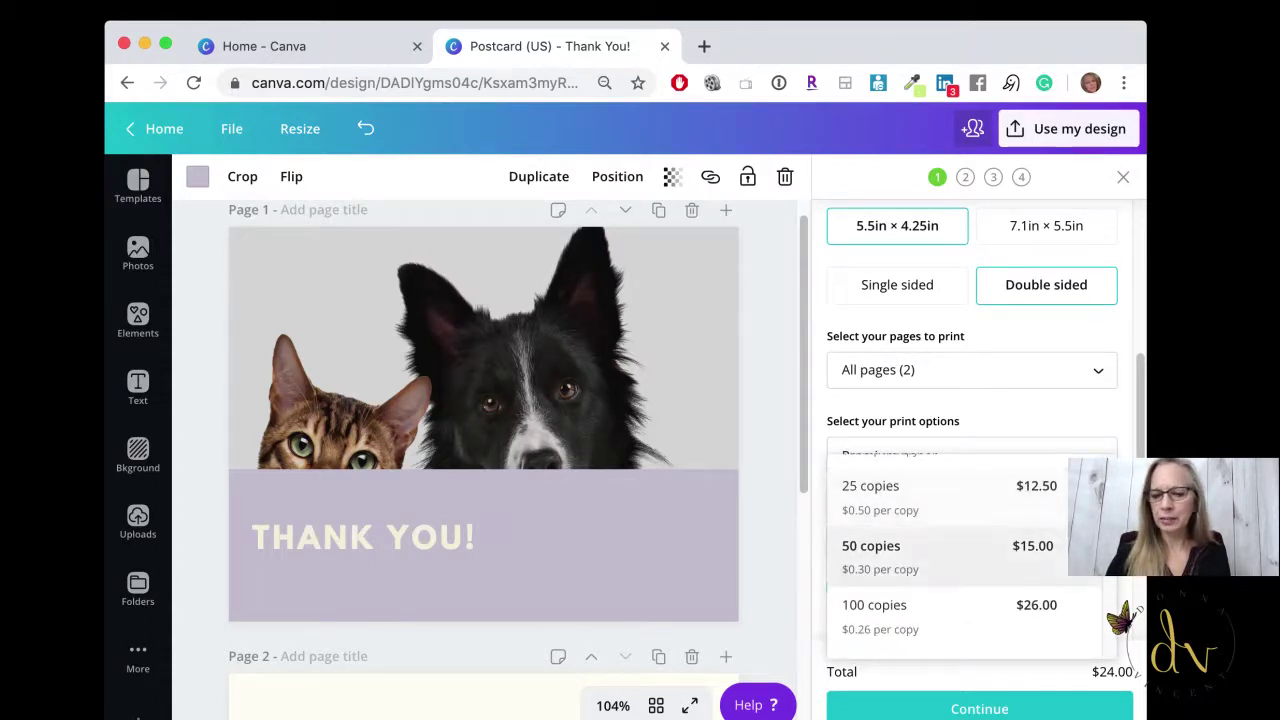
scroll(950, 550, "up", 3)
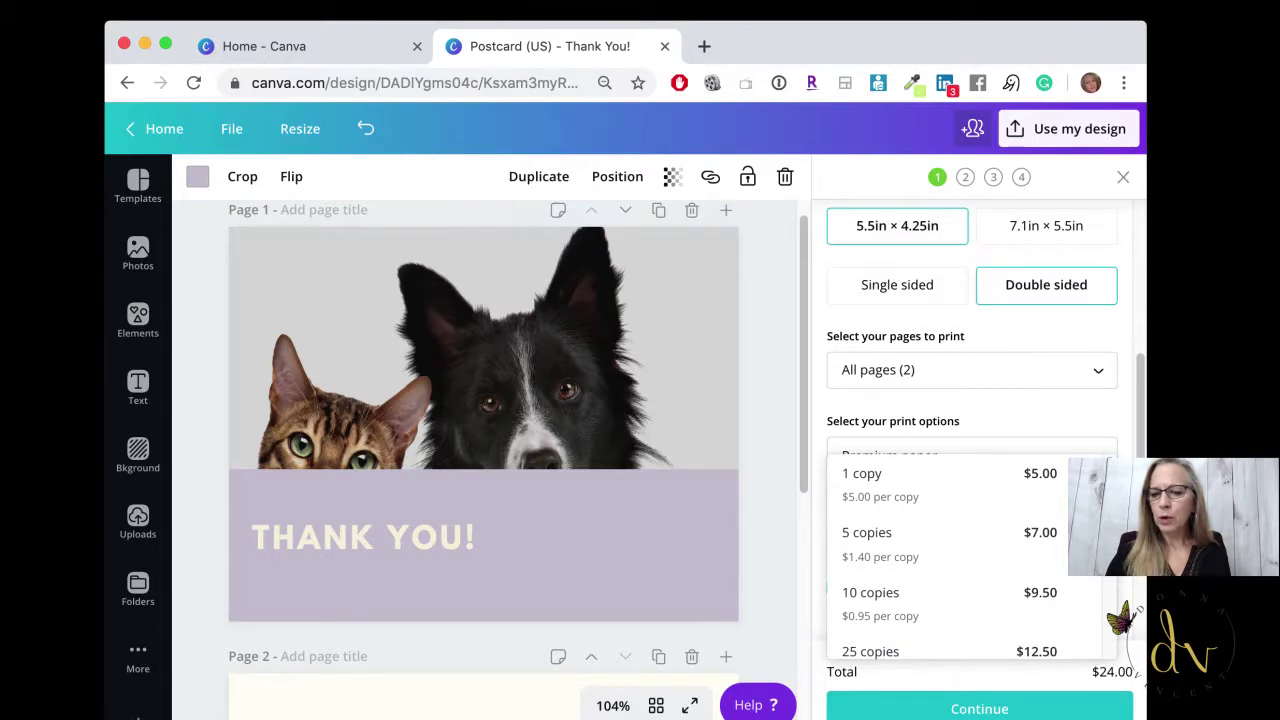
scroll(1105, 645, "down", 5)
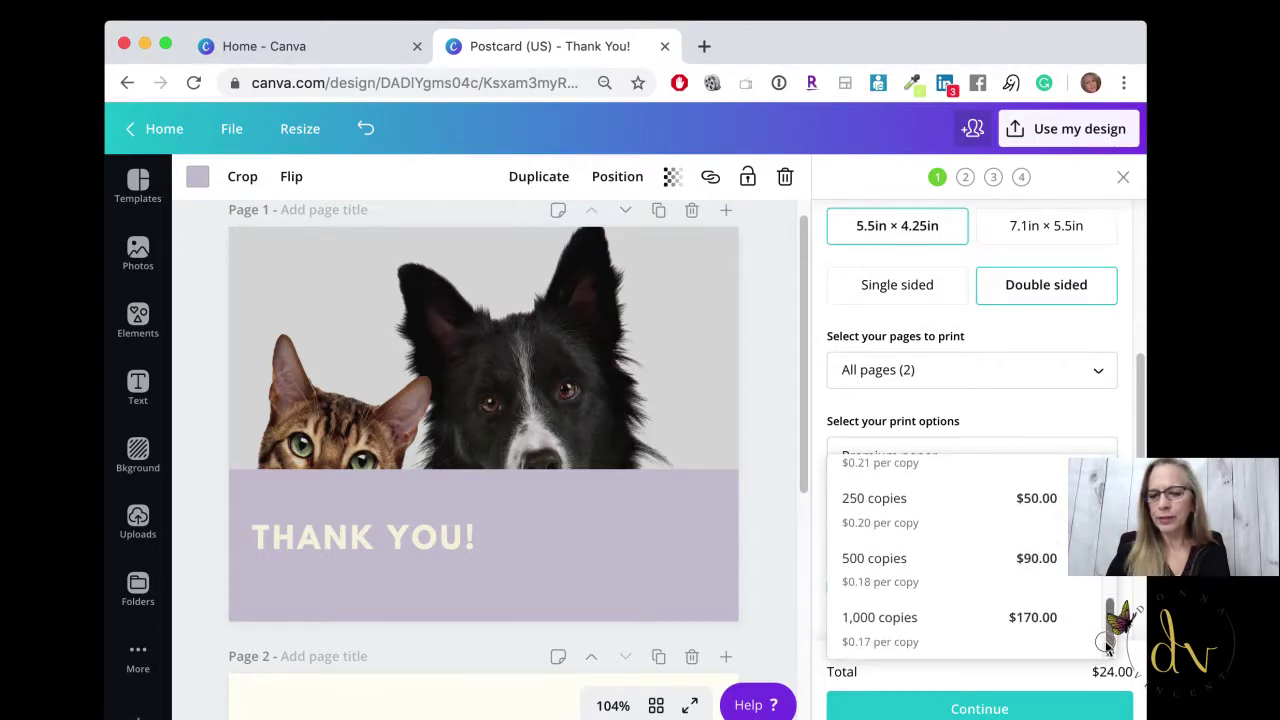
scroll(1107, 647, "up", 4)
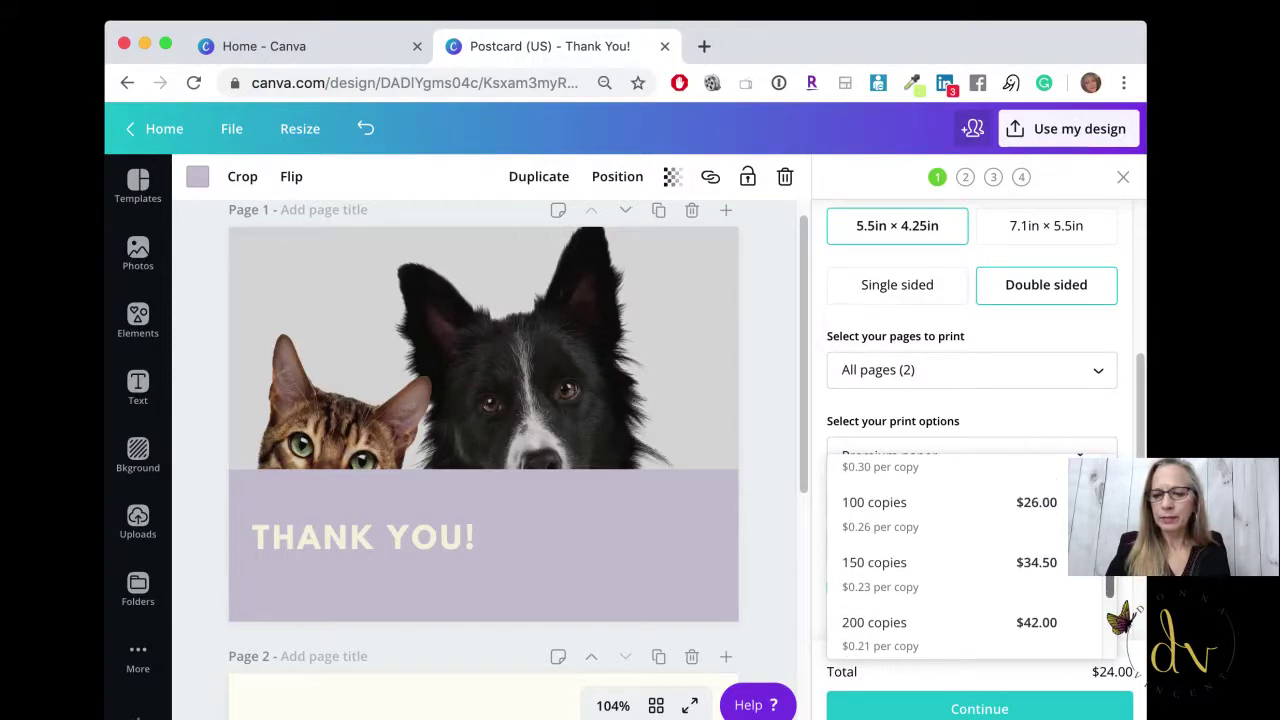
left_click(831, 475)
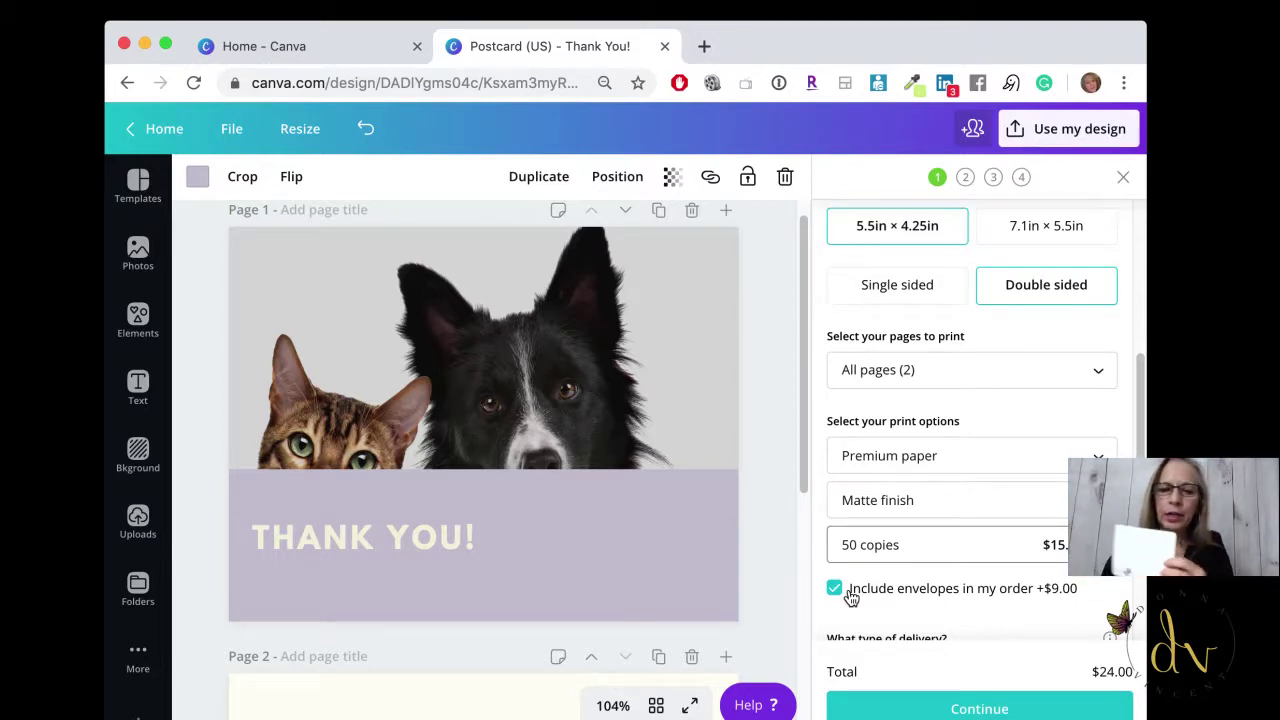
scroll(491, 443, "down", 5)
scroll(548, 514, "down", 2)
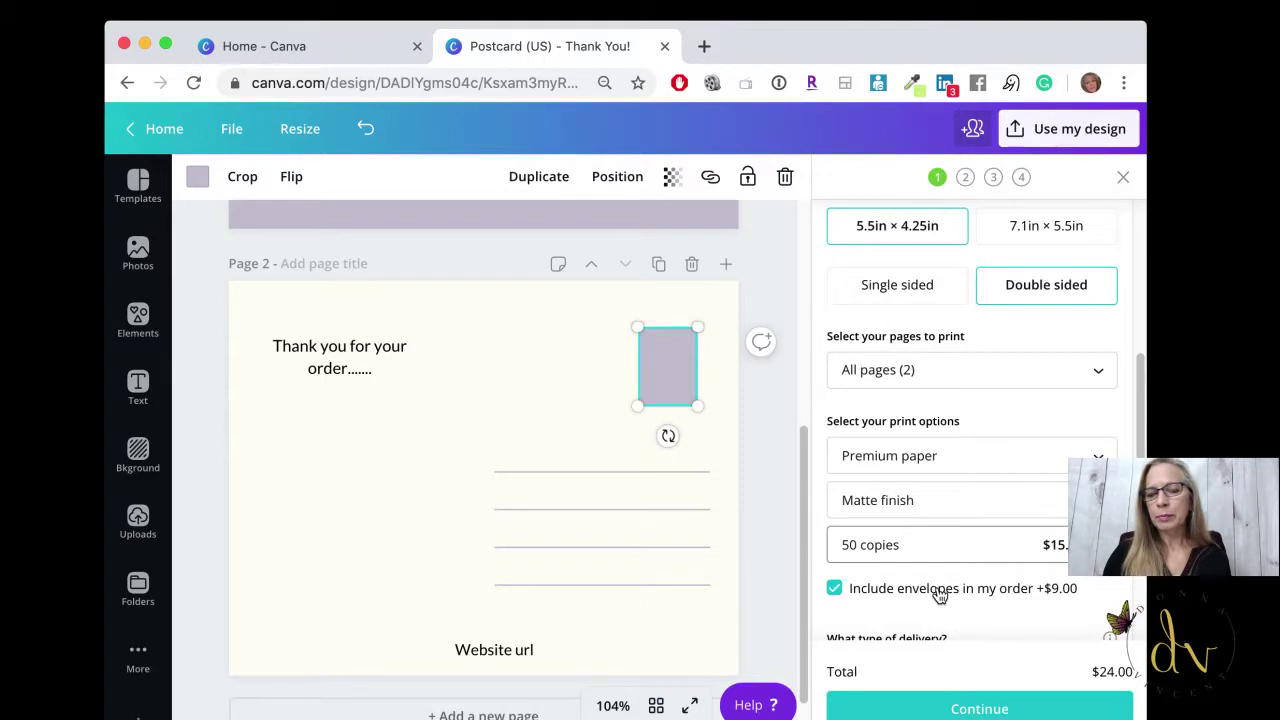
scroll(940, 594, "down", 4)
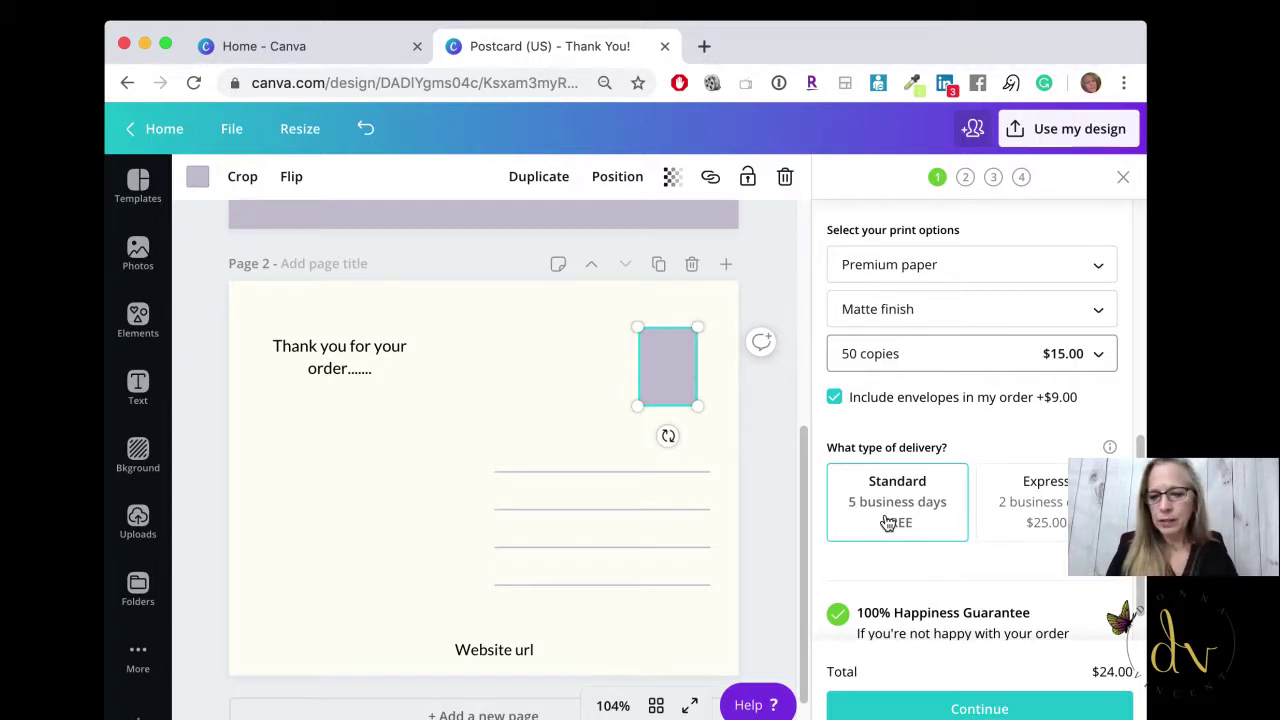
scroll(888, 515, "down", 1)
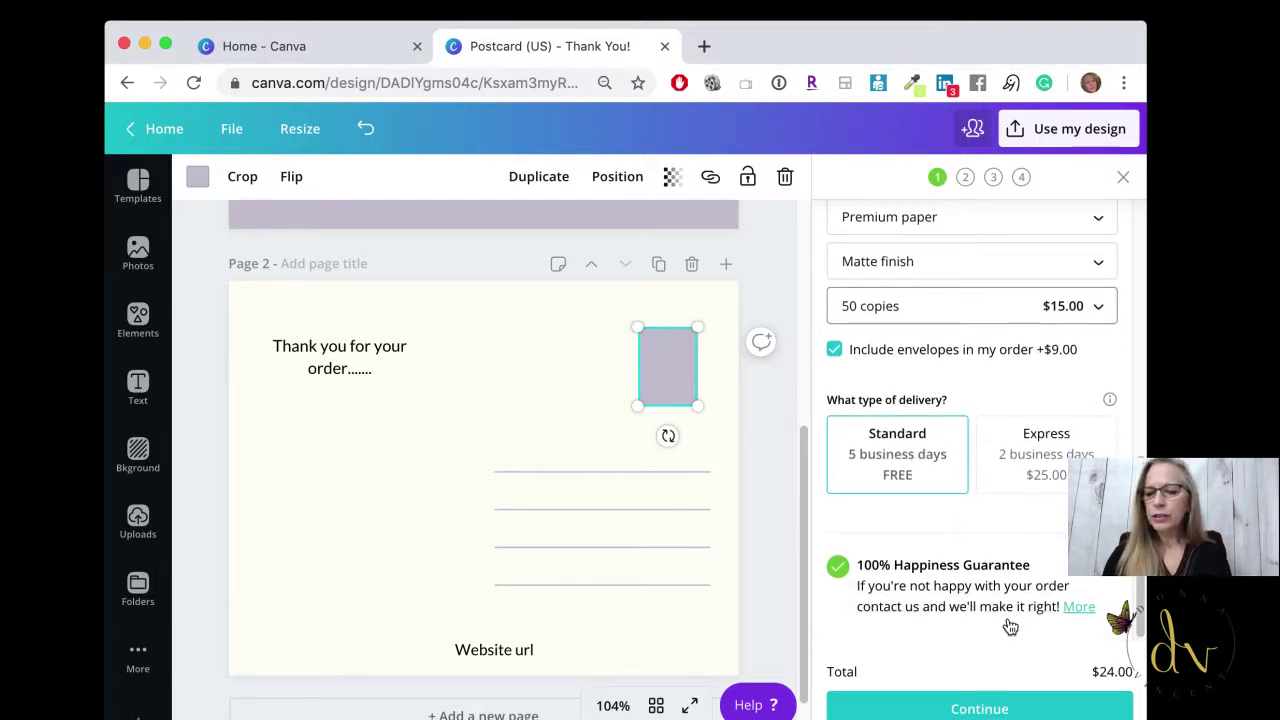